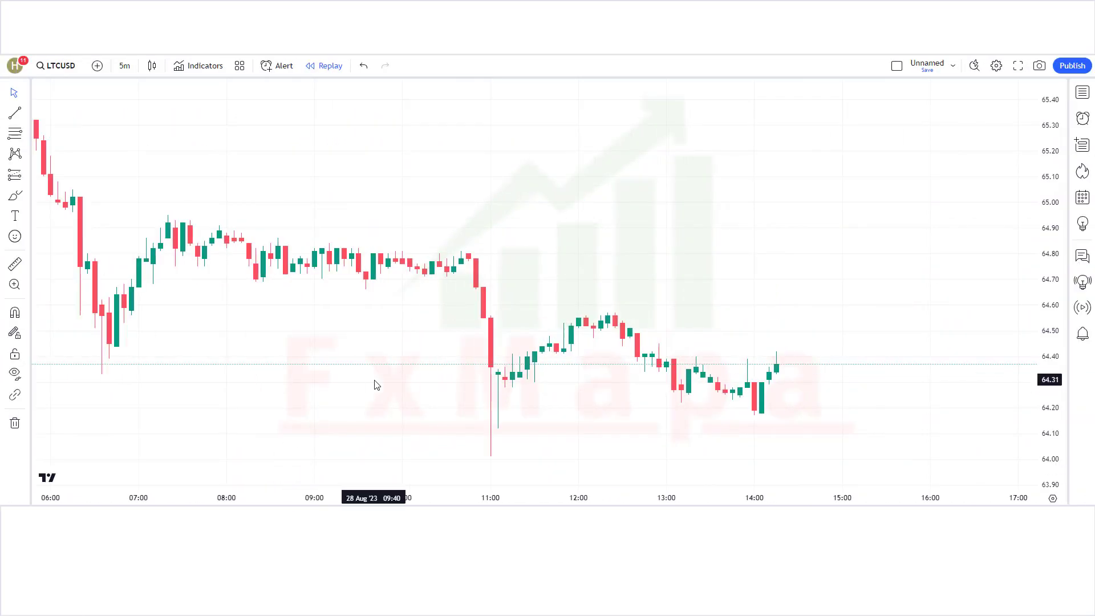
Add the Angle Attack Follow Line Indicator to the LTCUSD chart.
click(217, 66)
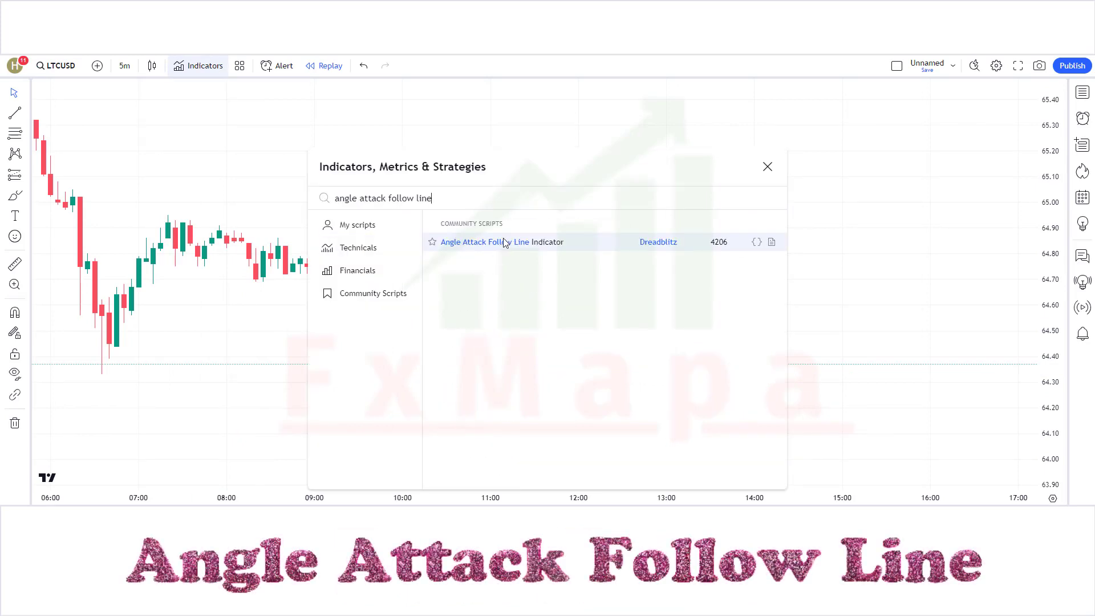
click(522, 242)
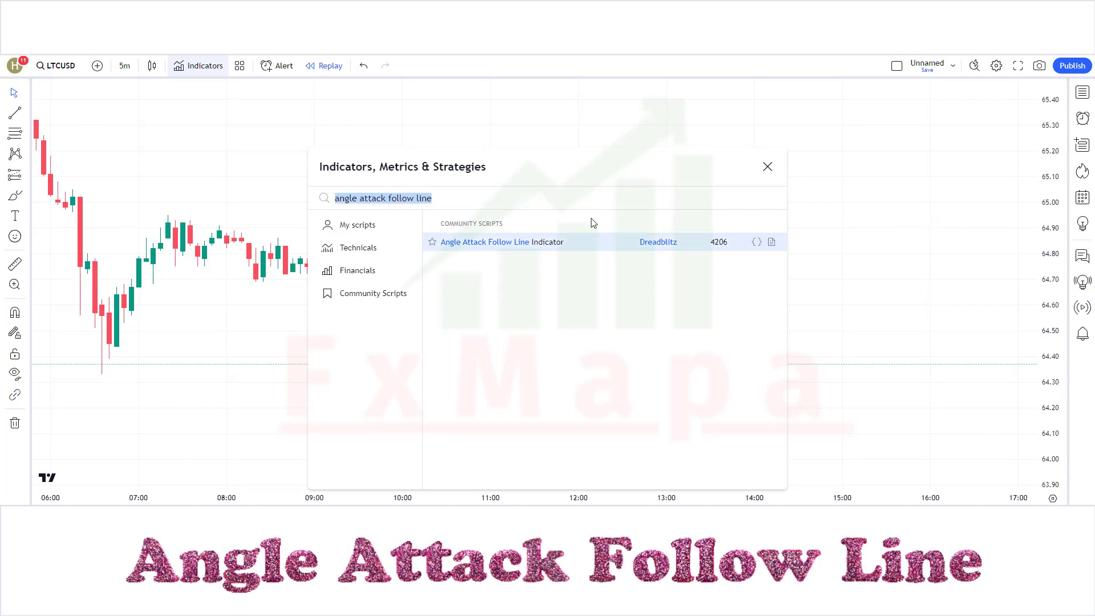
click(766, 166)
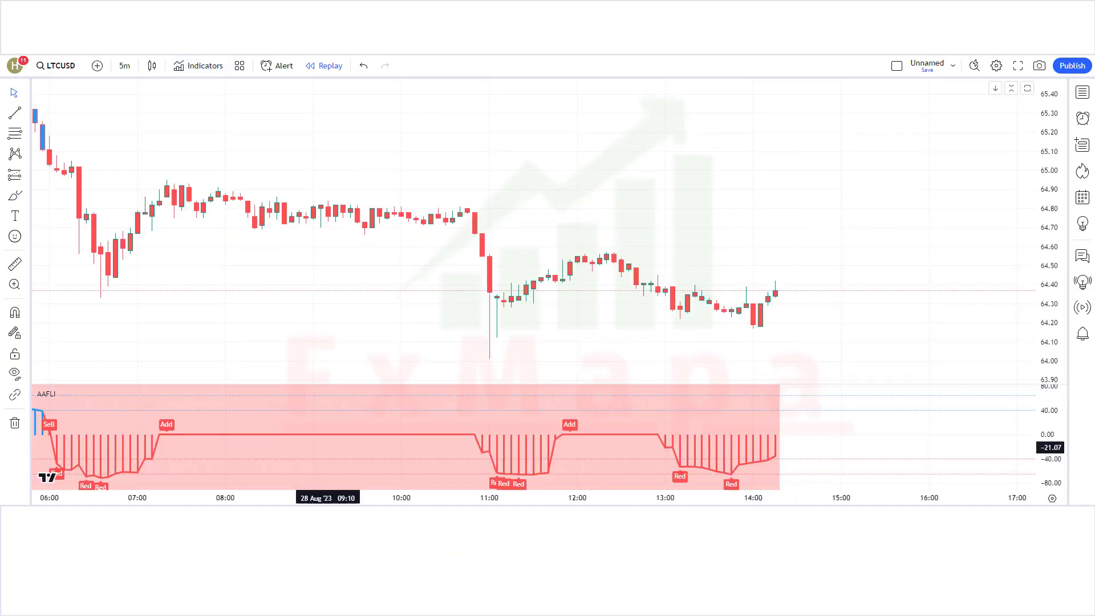
In the AAFLI Style settings, toggle Background Color off and back on.
double_click(571, 424)
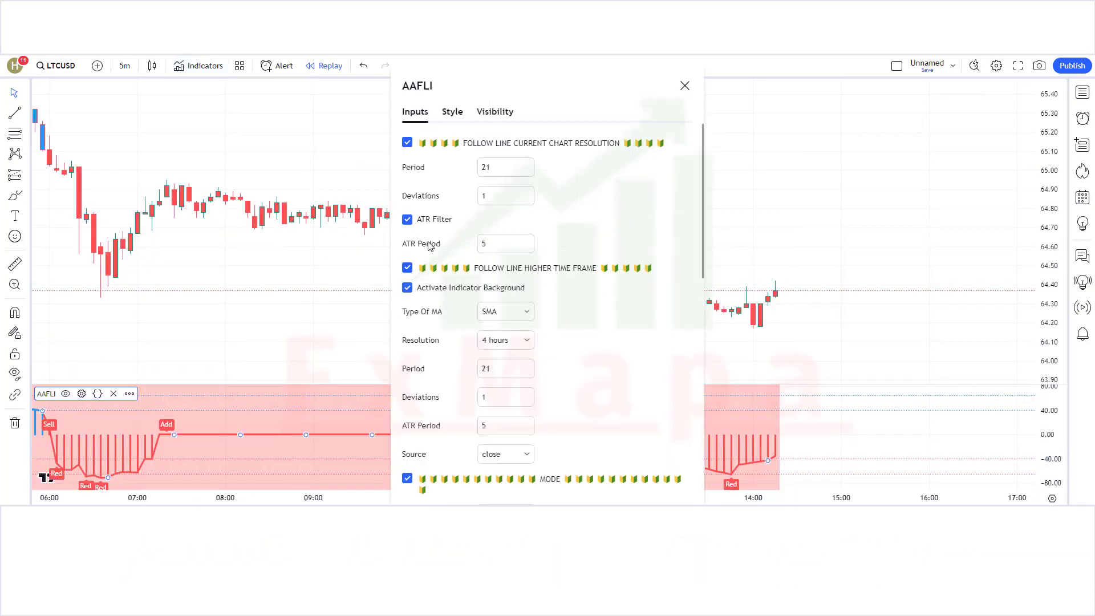
click(451, 114)
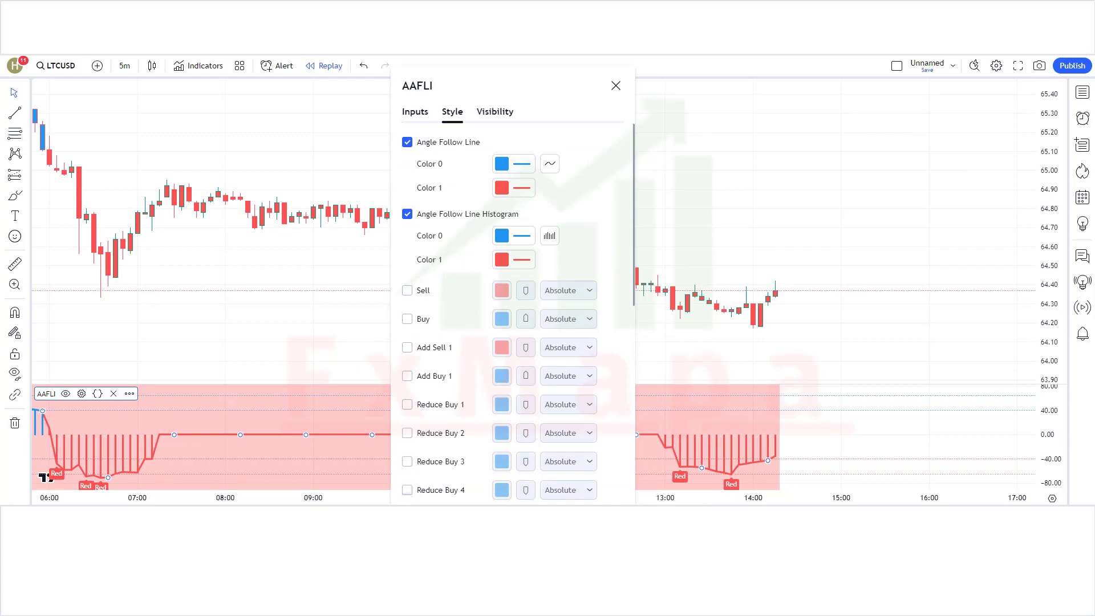
scroll(418, 440, down, 5)
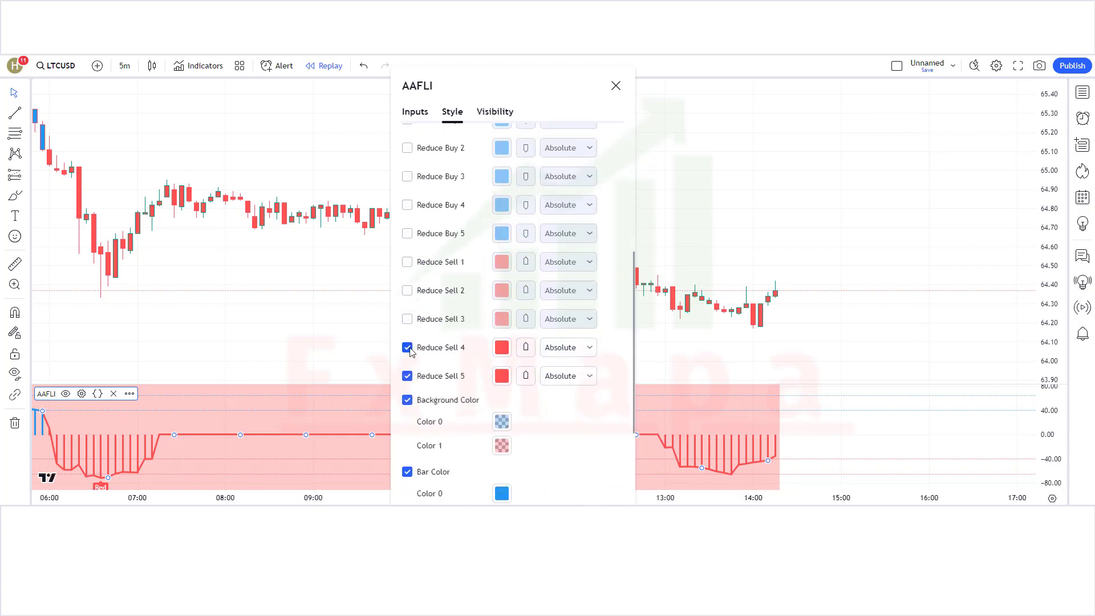
click(407, 400)
click(407, 400)
click(225, 330)
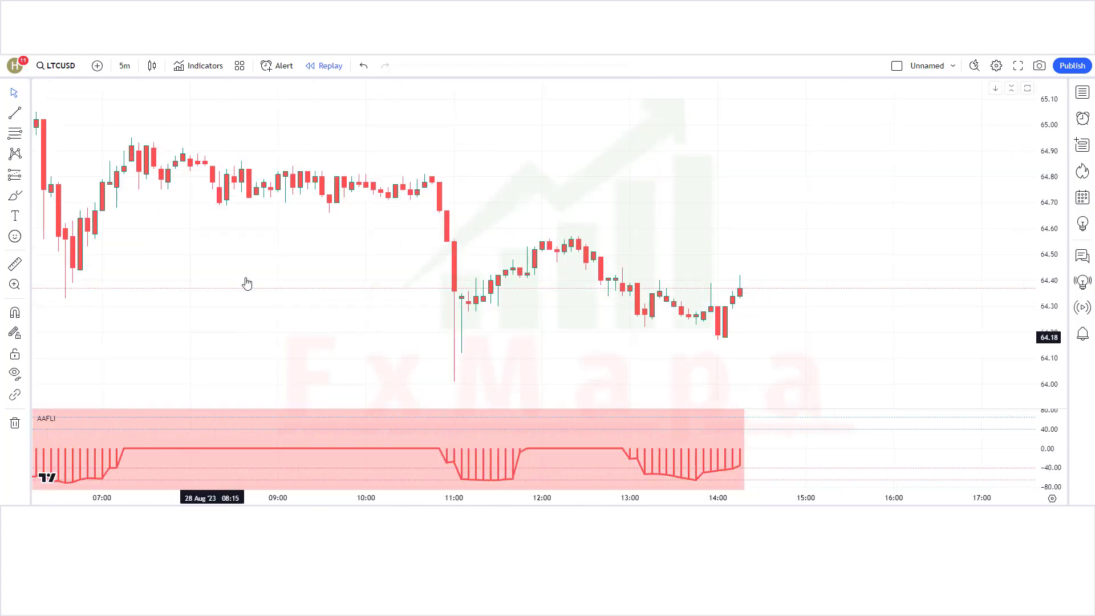
click(200, 66)
Add Bollinger Bands to the price chart.
text(bollinge)
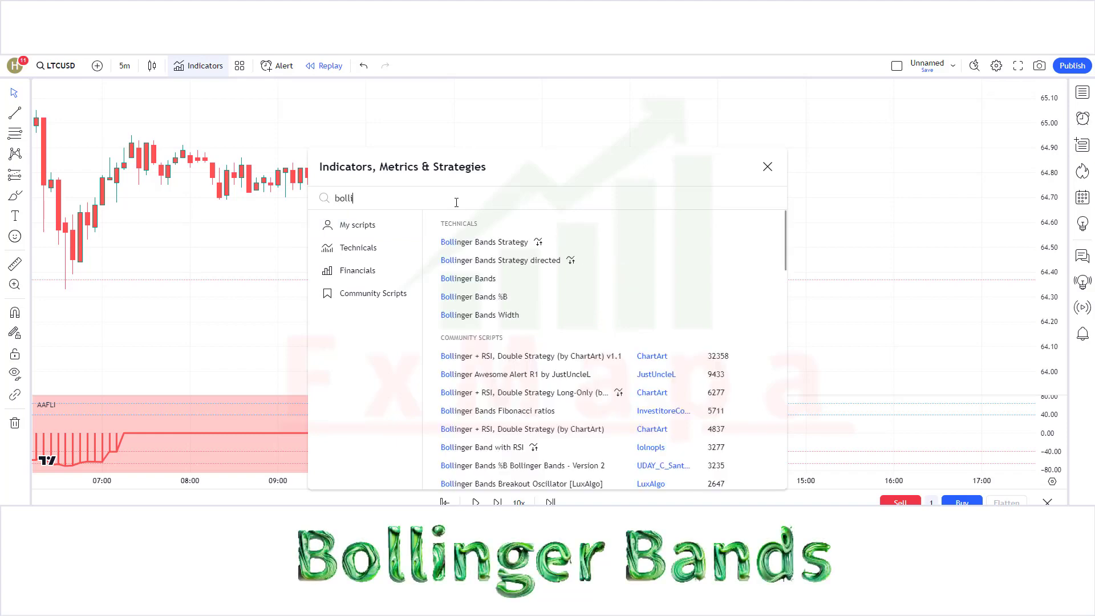
text(r band)
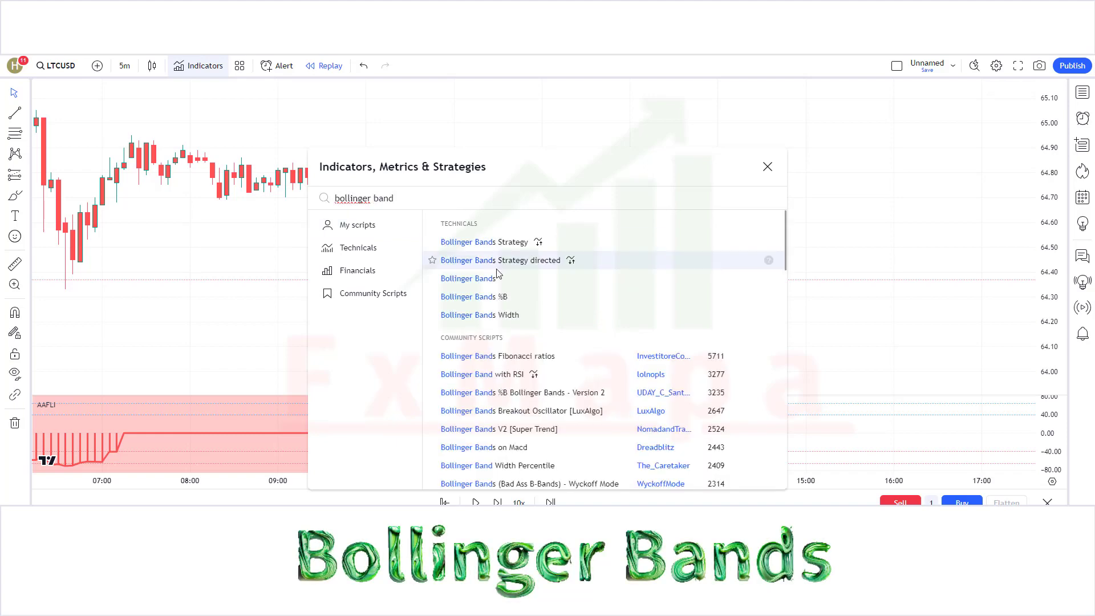
click(514, 283)
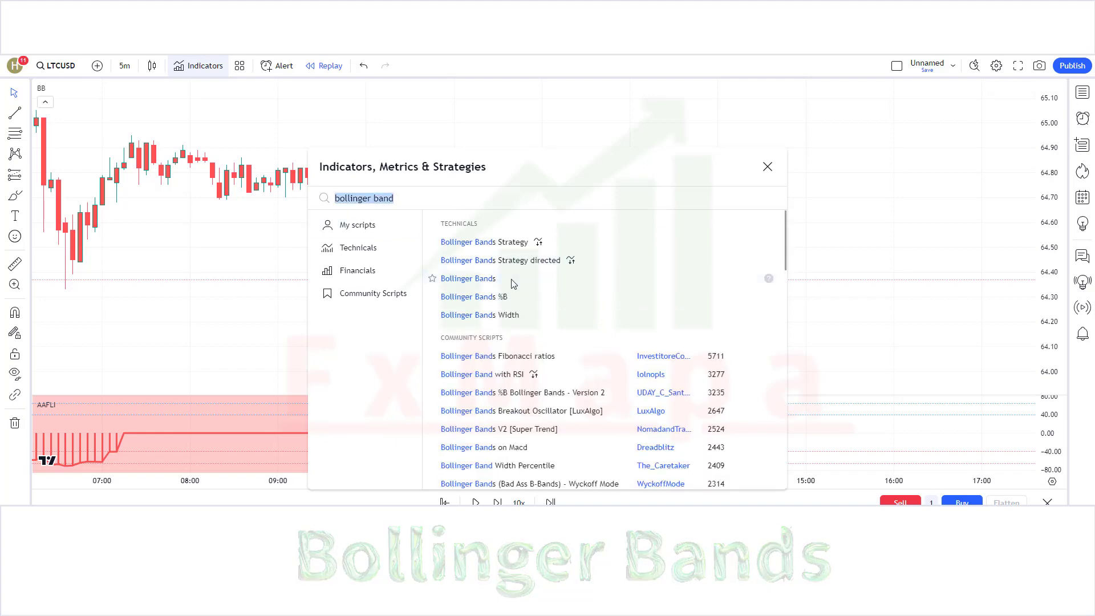
click(768, 167)
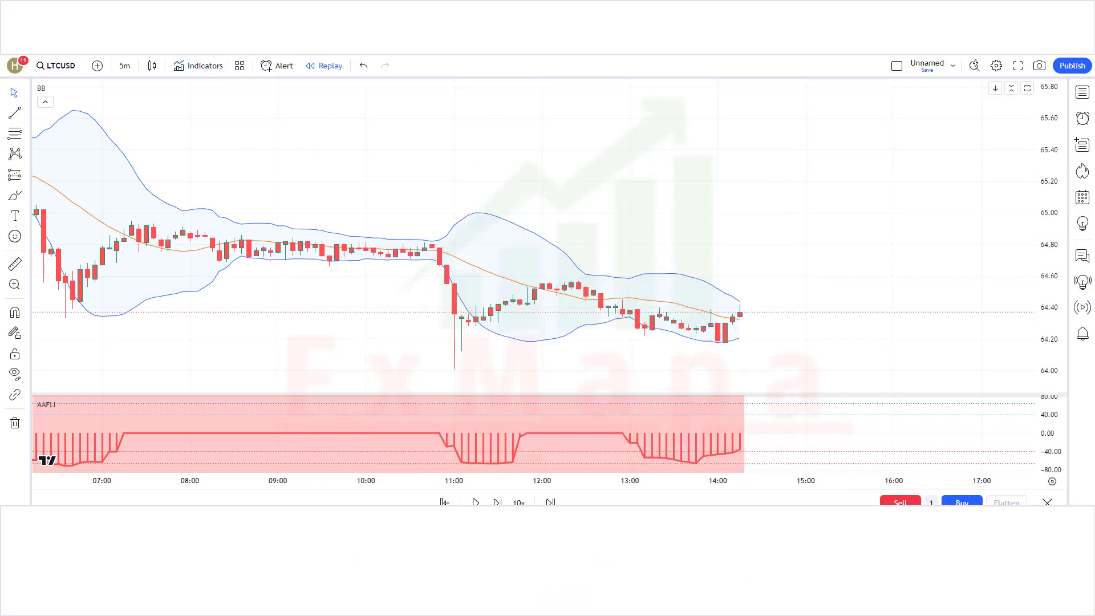
Add the Follow Line Indicator and set its BB Deviations to 2.
click(200, 65)
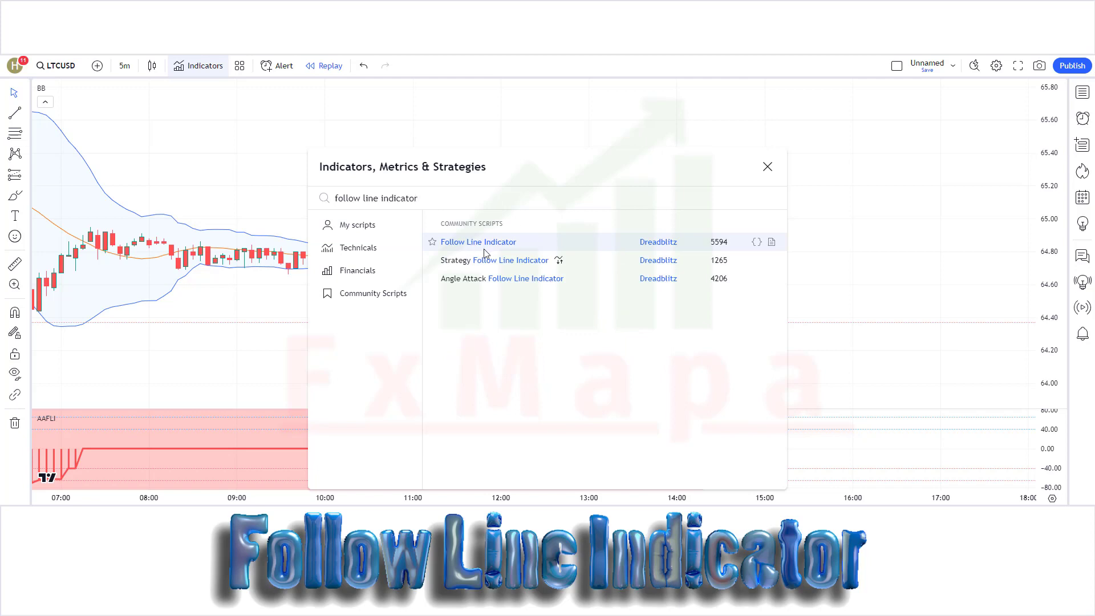
click(496, 244)
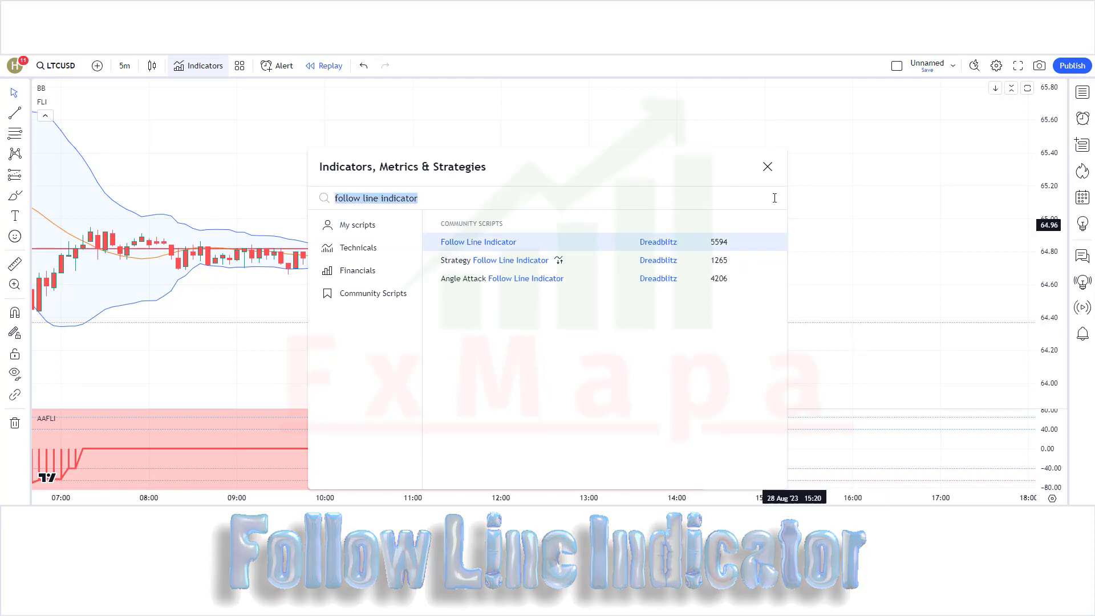
click(768, 168)
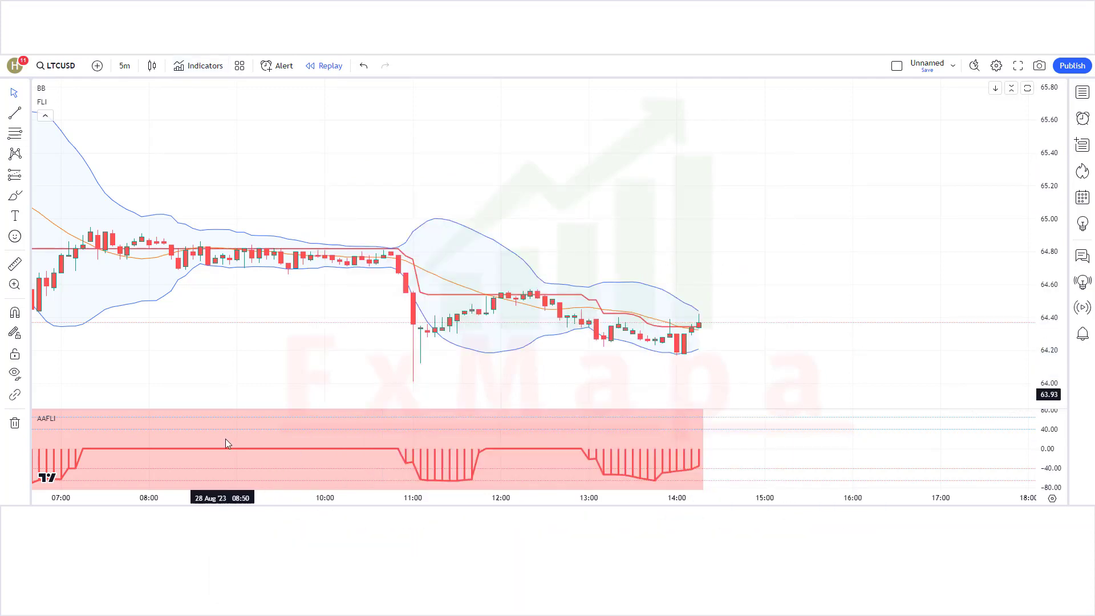
drag(409, 268, 420, 268)
double_click(471, 295)
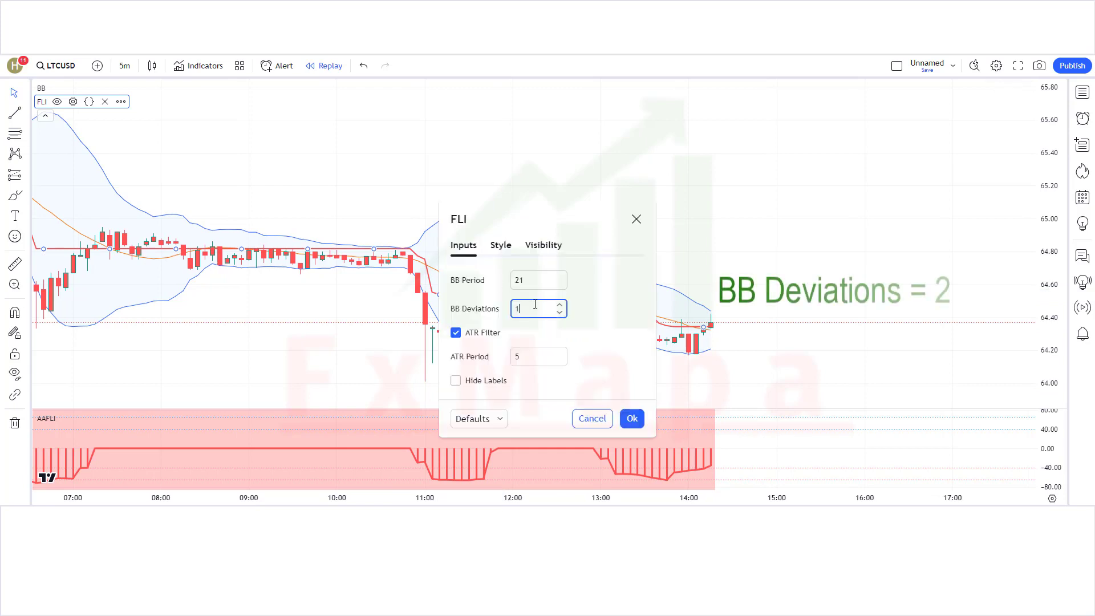
click(632, 419)
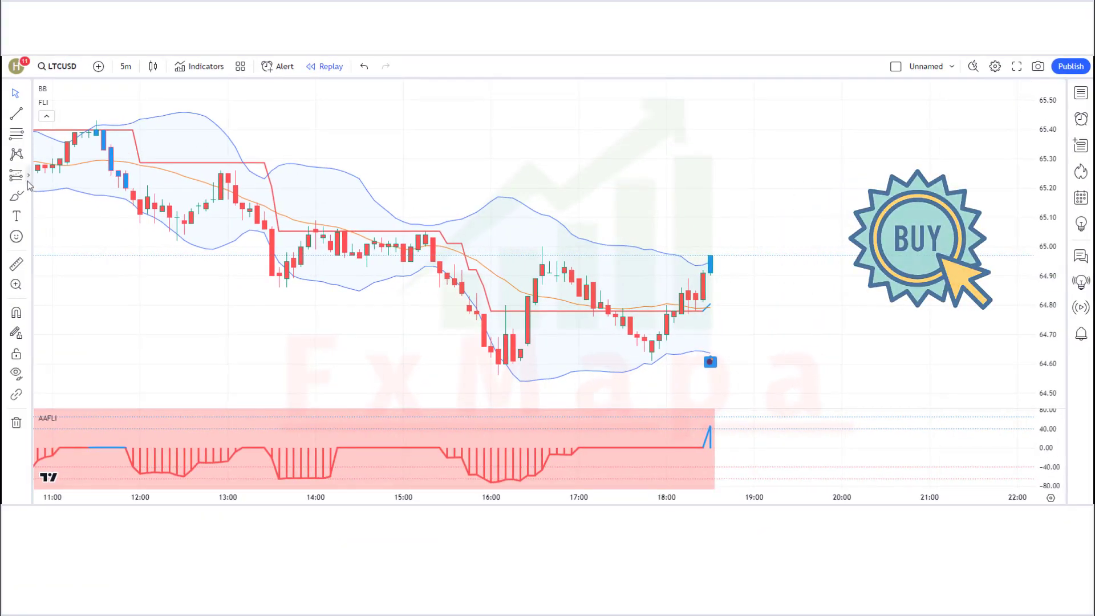
Place a long position at the 64.97 buy candle, raise its target, and end it near 19:55.
click(27, 175)
click(85, 117)
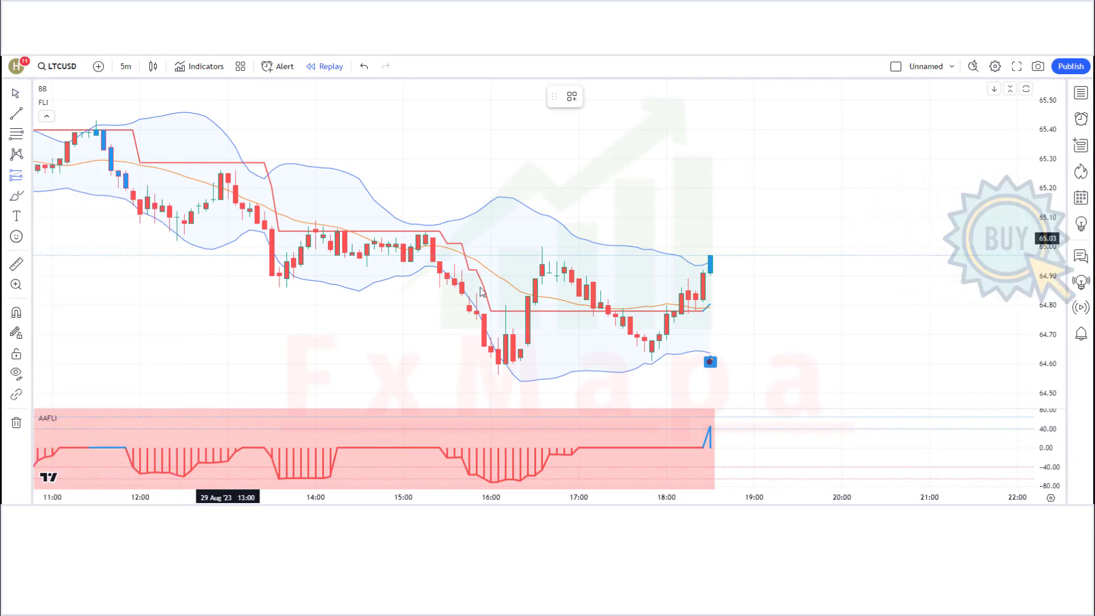
click(712, 257)
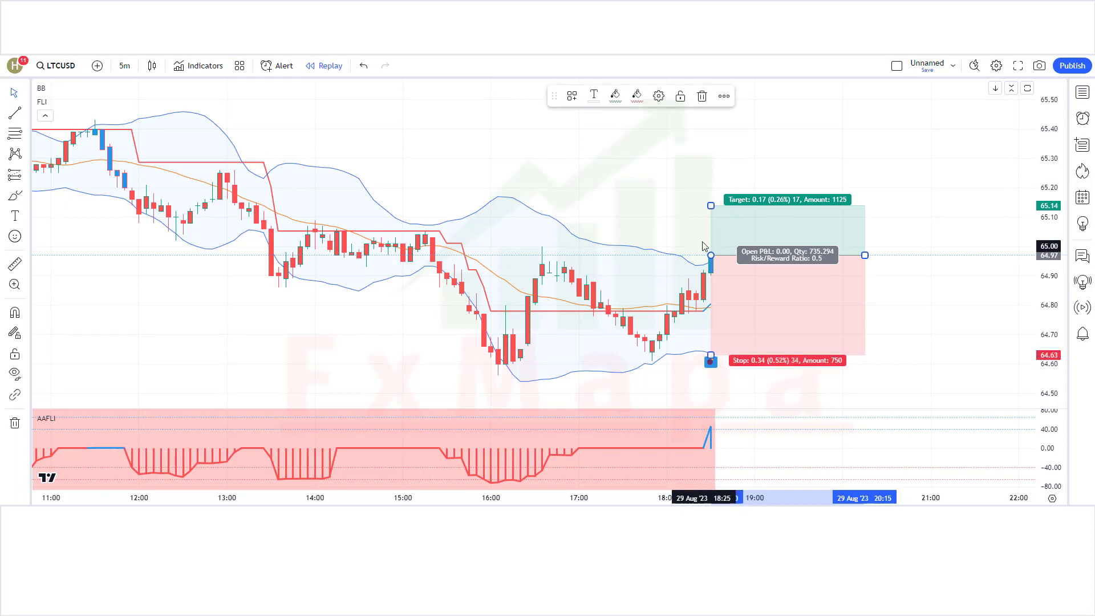
drag(711, 208, 716, 119)
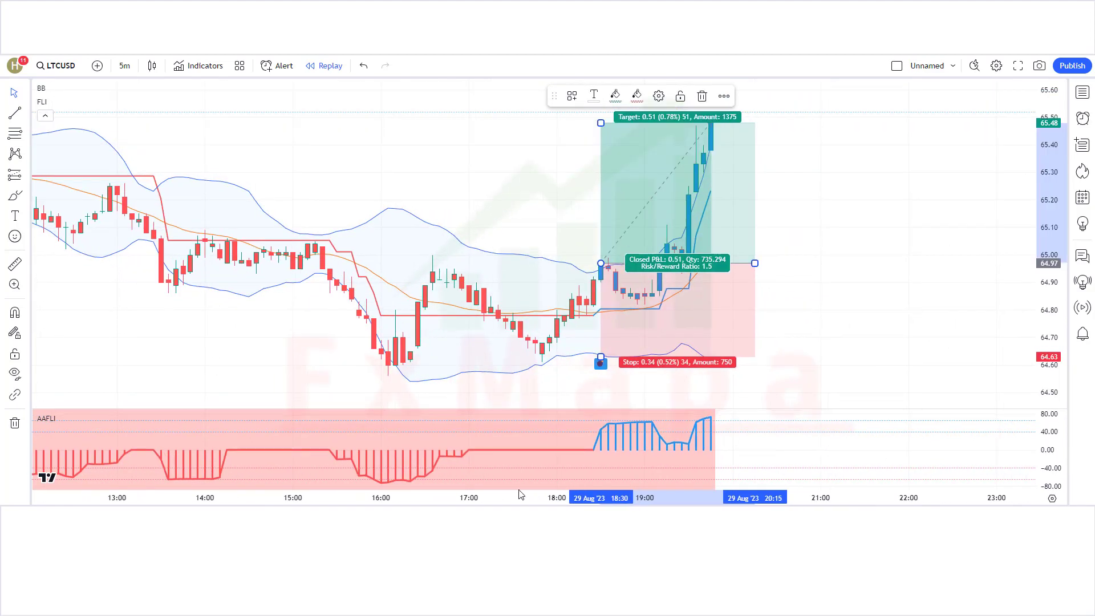
drag(747, 322, 710, 326)
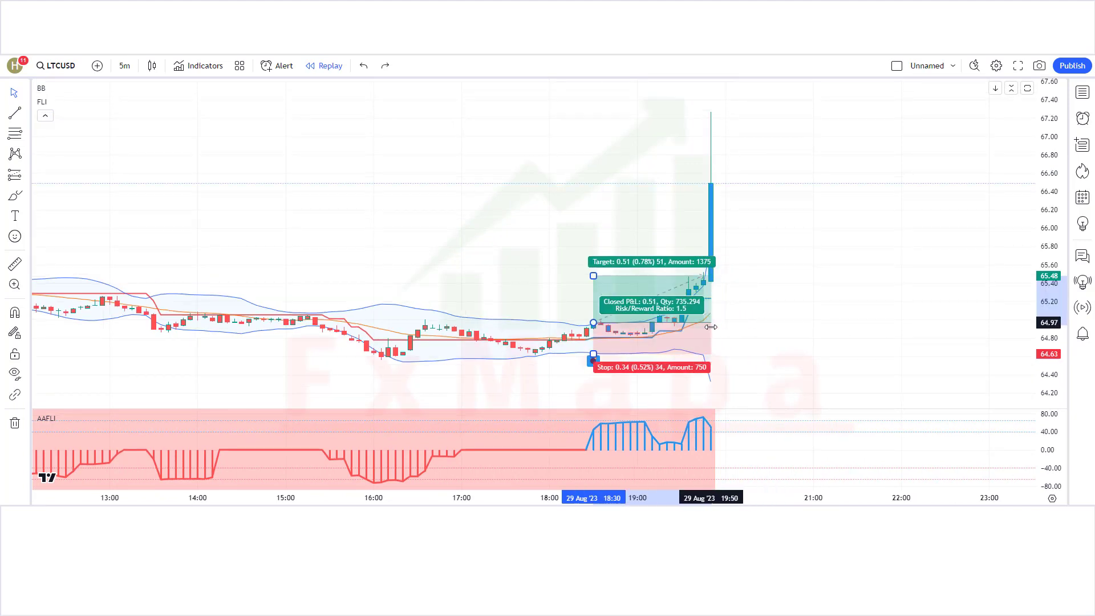
click(769, 351)
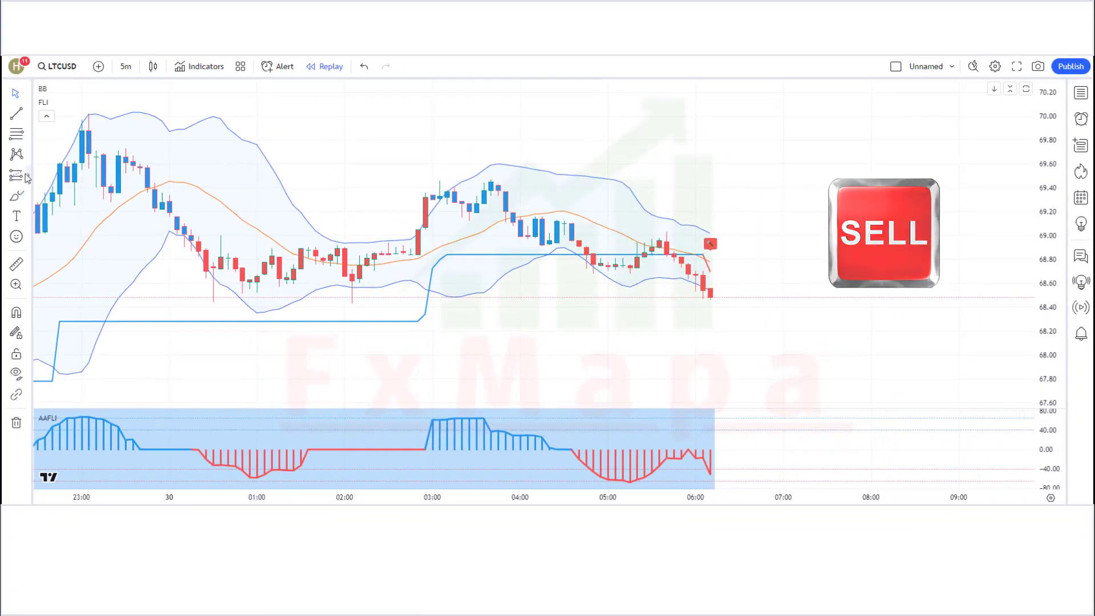
Short at 68.49 with stop near 69.02 and target near 67.70, played forward to the exit.
click(26, 175)
click(93, 210)
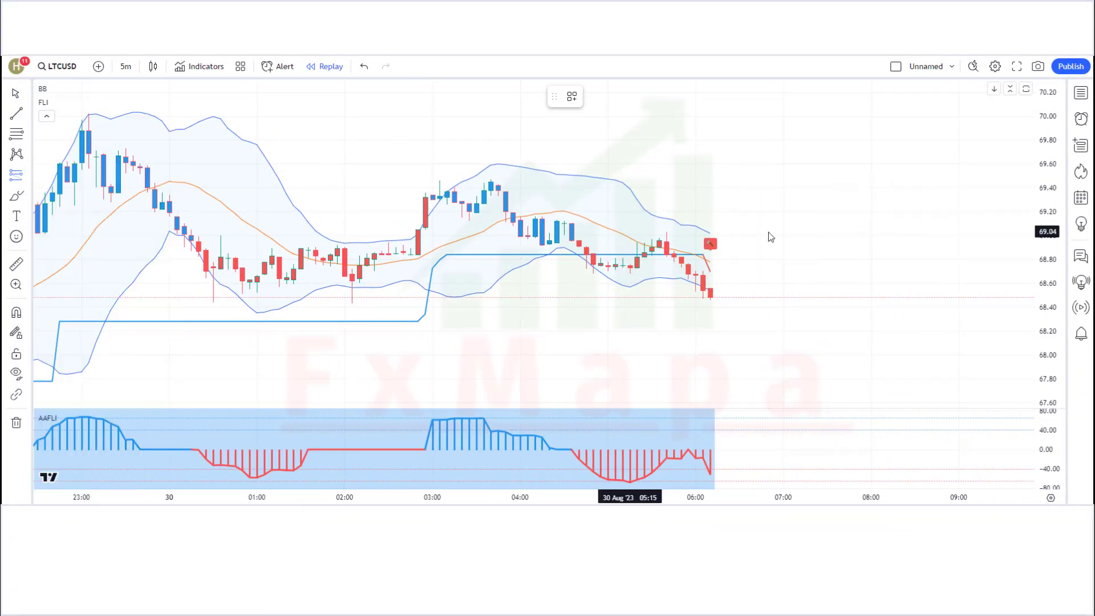
click(711, 298)
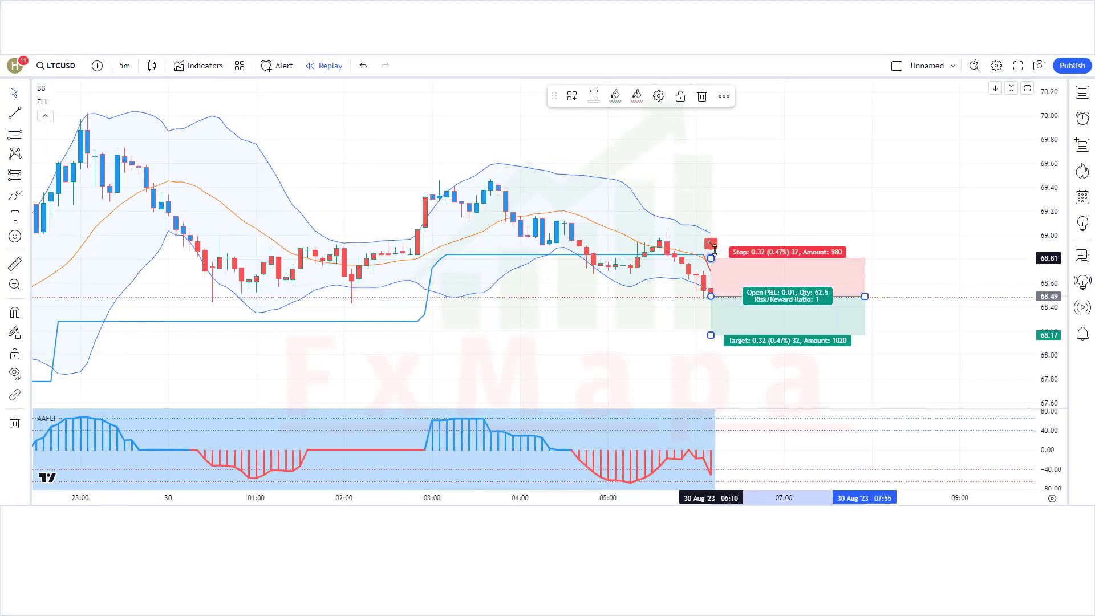
drag(711, 258, 722, 231)
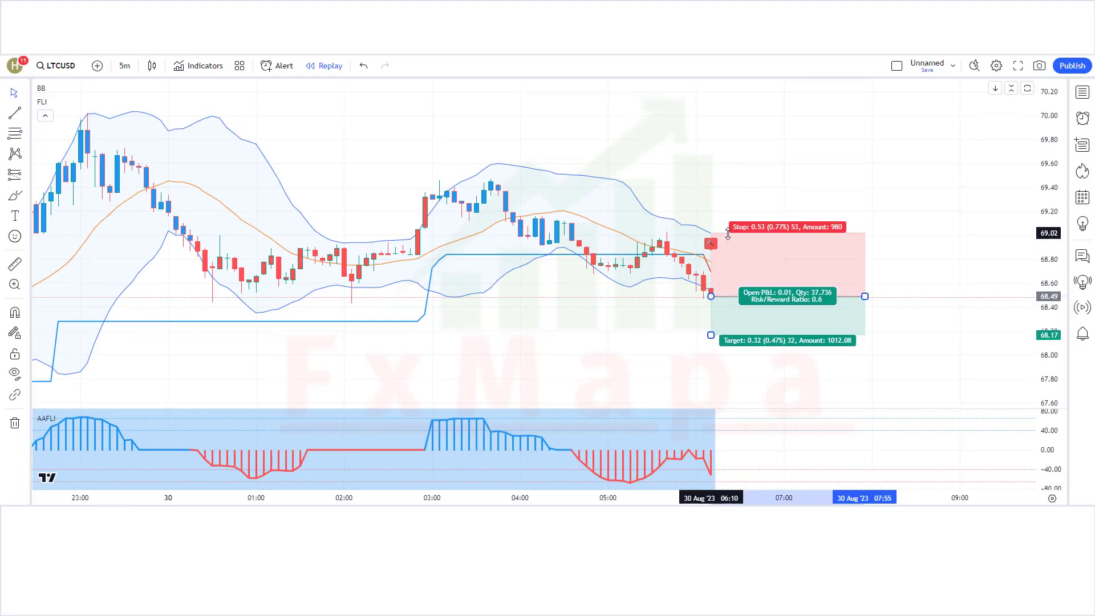
drag(711, 339, 732, 419)
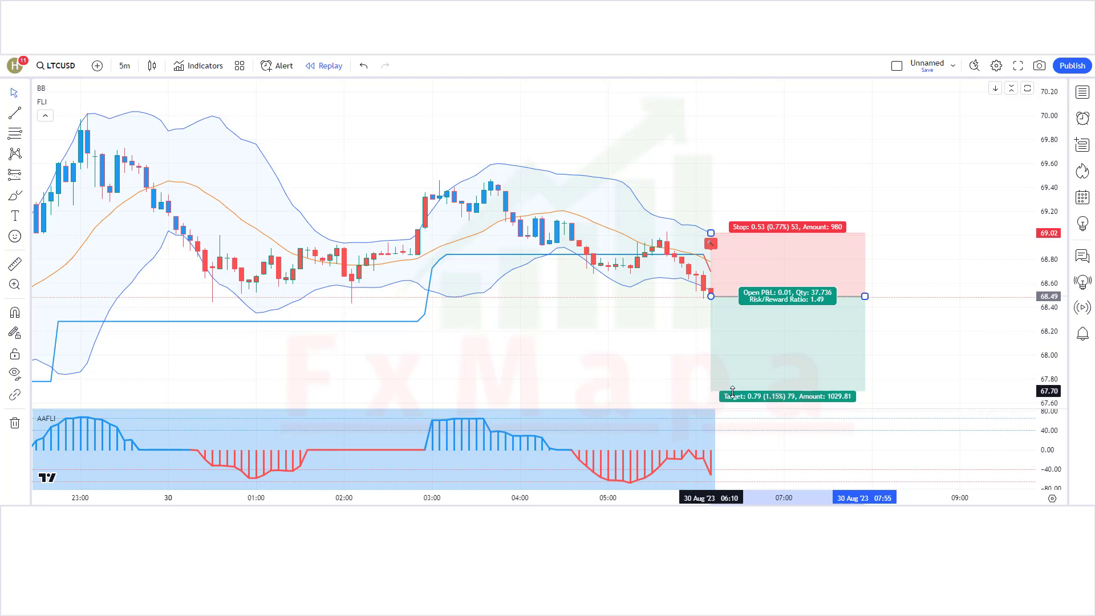
key(shift+Down)
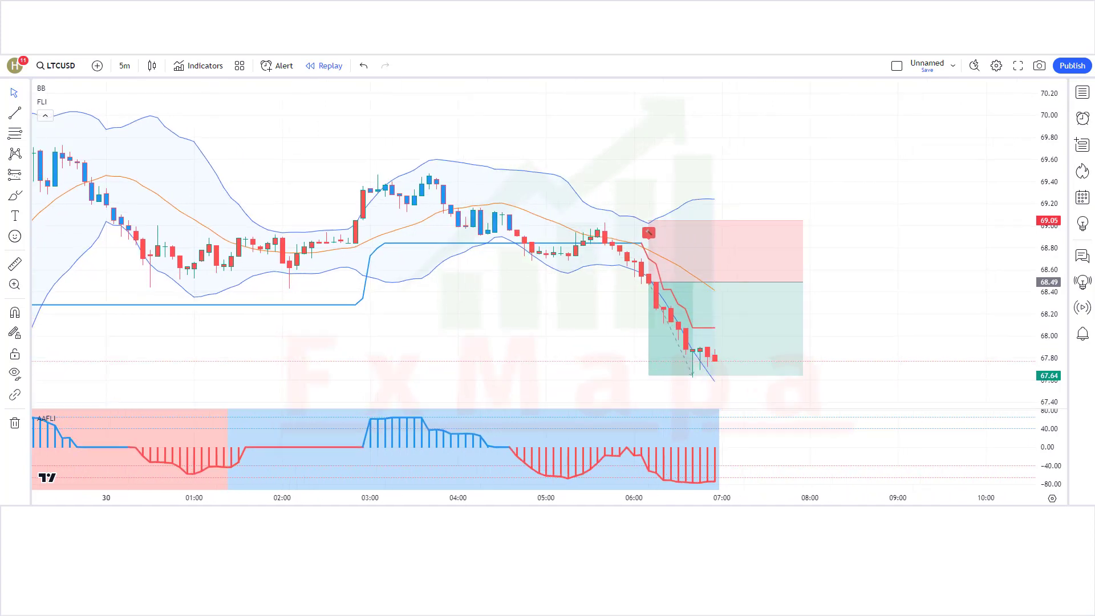
drag(791, 283, 692, 329)
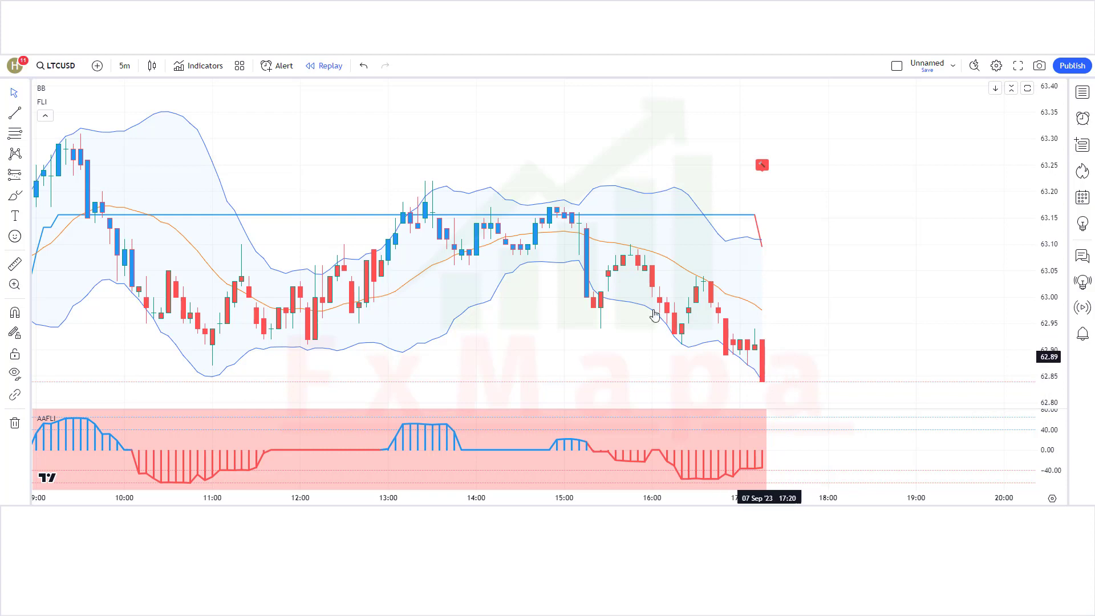
Place a short position at 62.84 with its stop raised to 63.11.
click(25, 179)
click(160, 144)
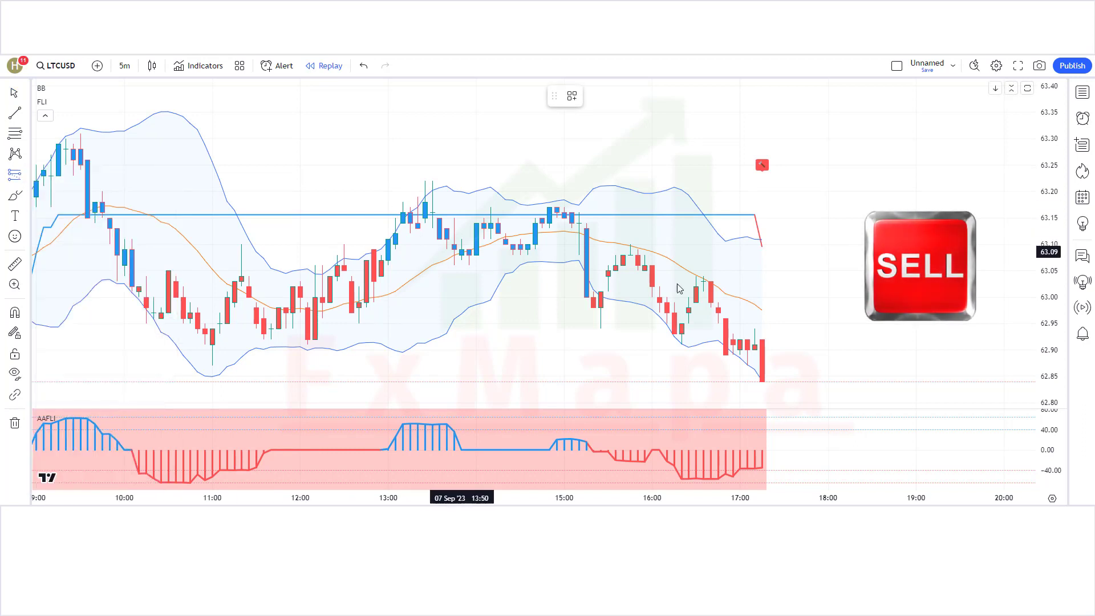
click(763, 382)
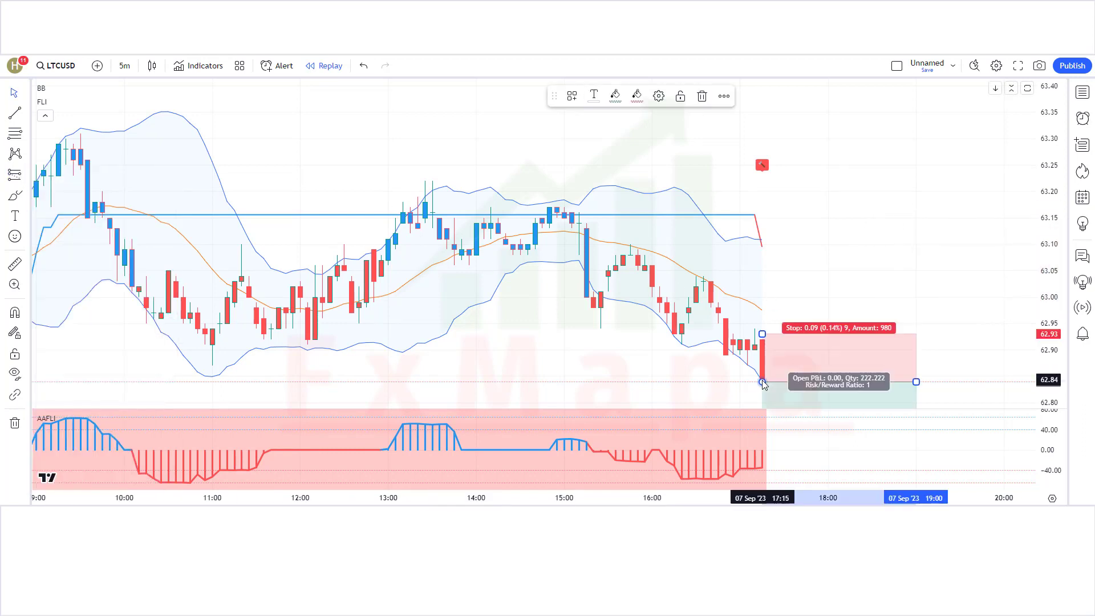
drag(763, 335, 791, 242)
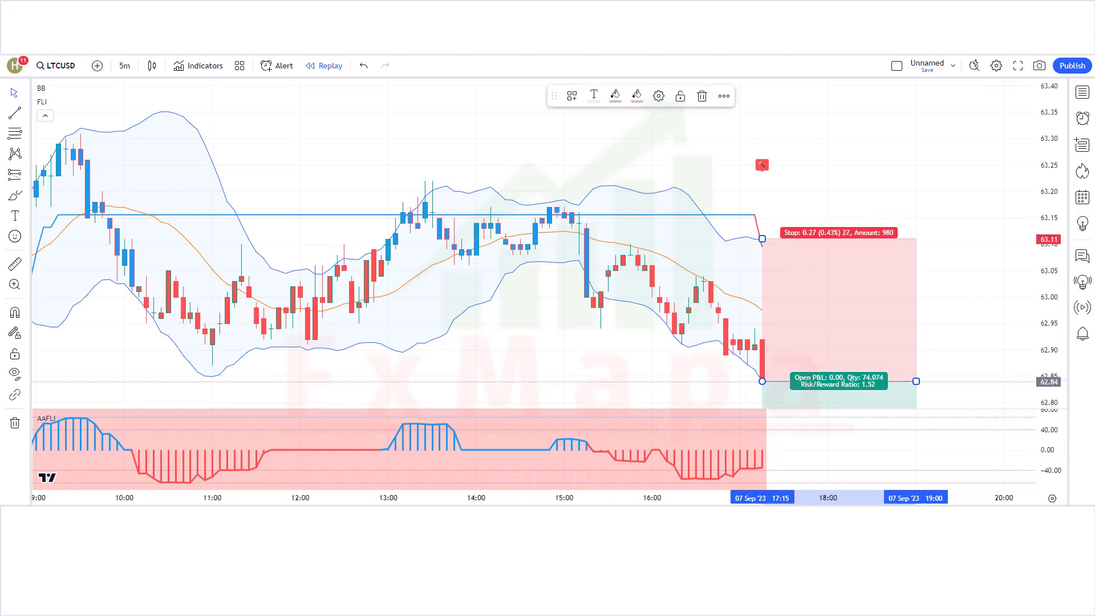
click(567, 387)
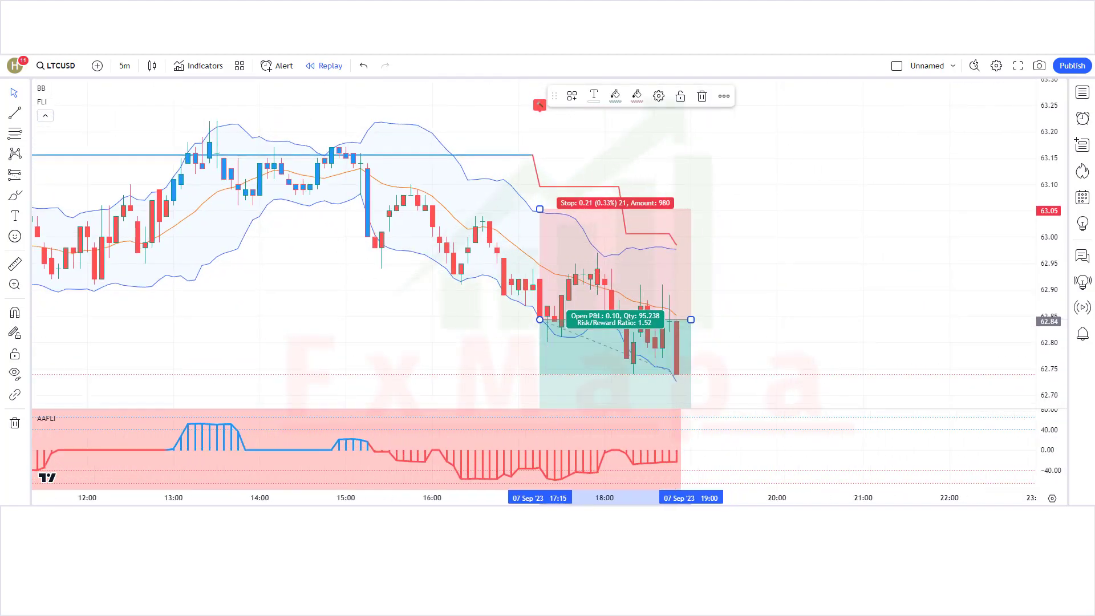
Stretch the short position over later candles, then trim it back to its exit.
drag(670, 284, 878, 282)
click(344, 383)
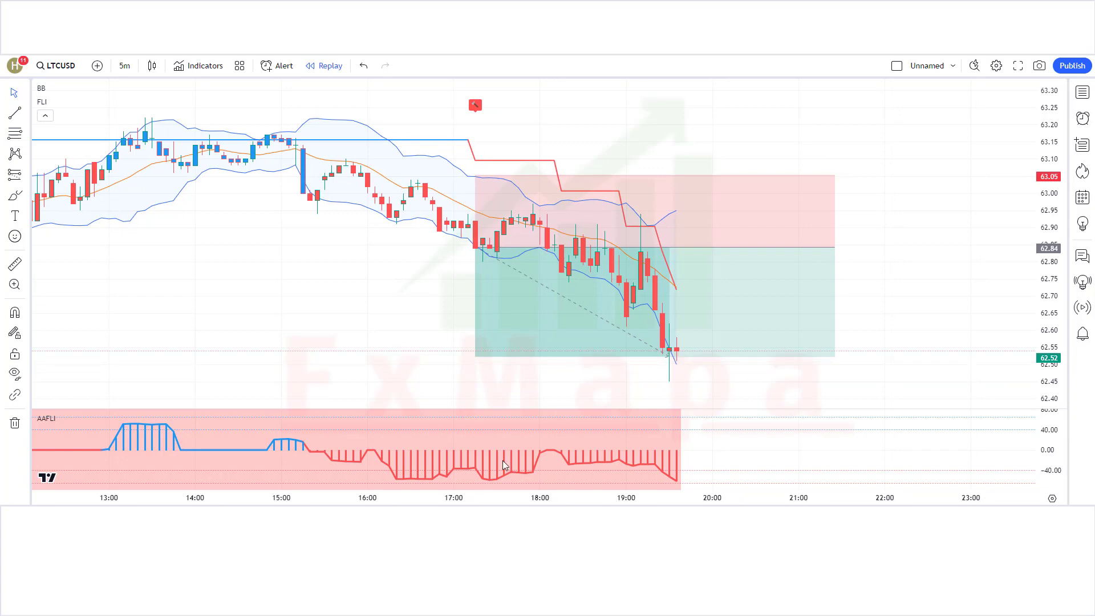
drag(840, 251, 670, 251)
click(747, 376)
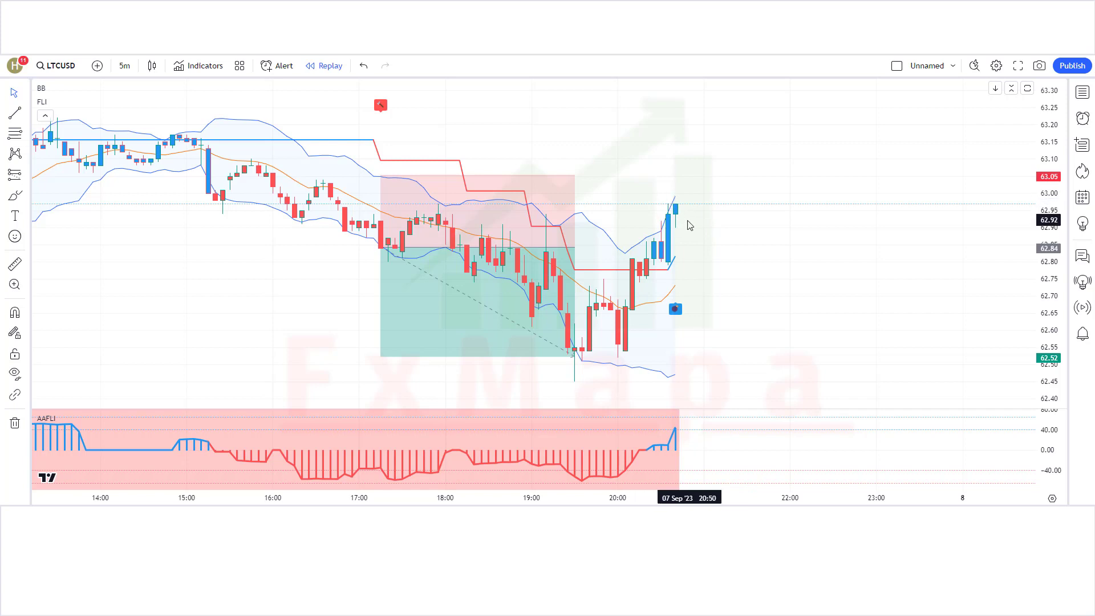
Place a long position at 62.97 with stop 62.47 and a 1.5 reward-to-risk target.
click(26, 175)
click(89, 189)
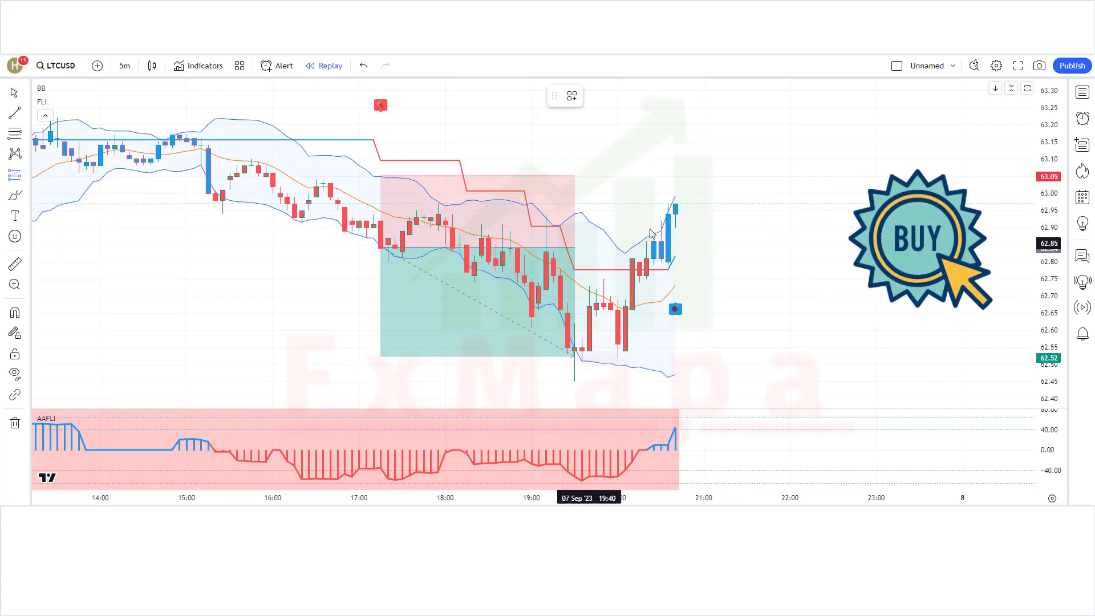
click(677, 209)
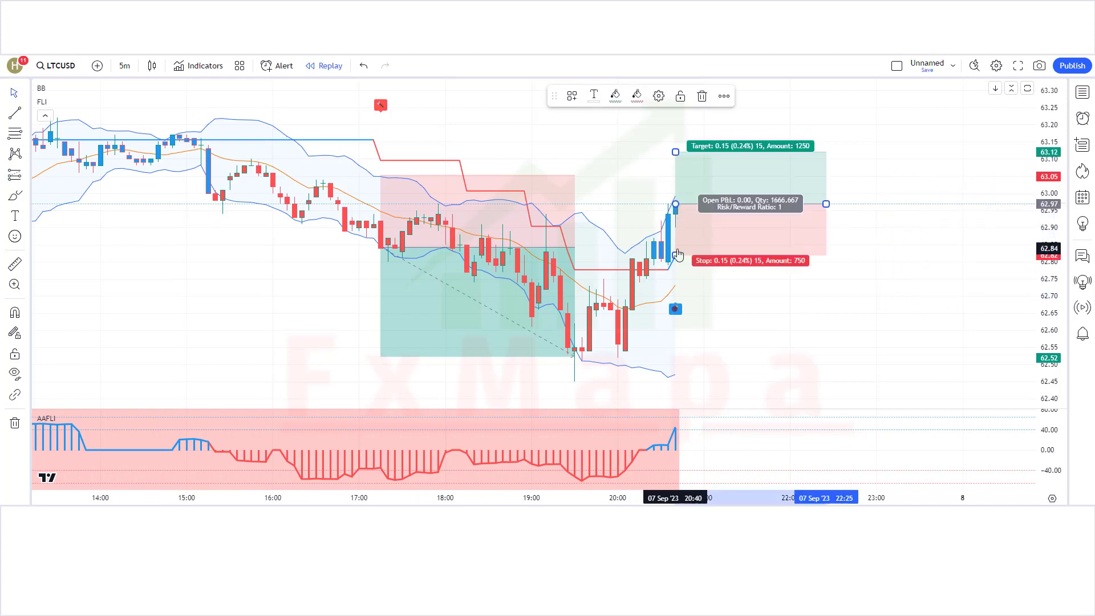
drag(678, 257, 675, 375)
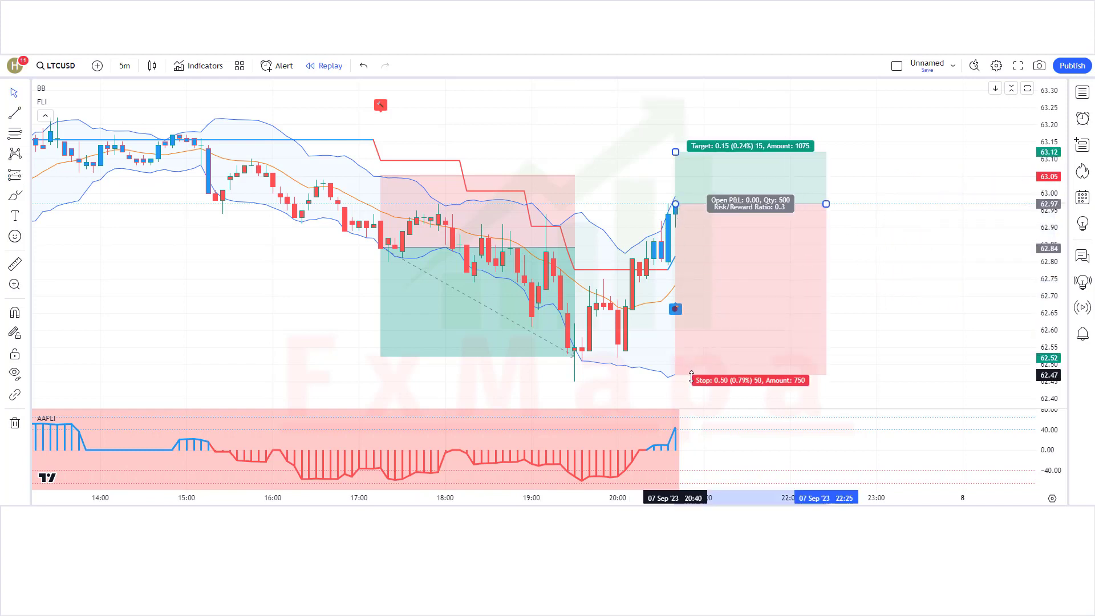
drag(675, 153, 675, 80)
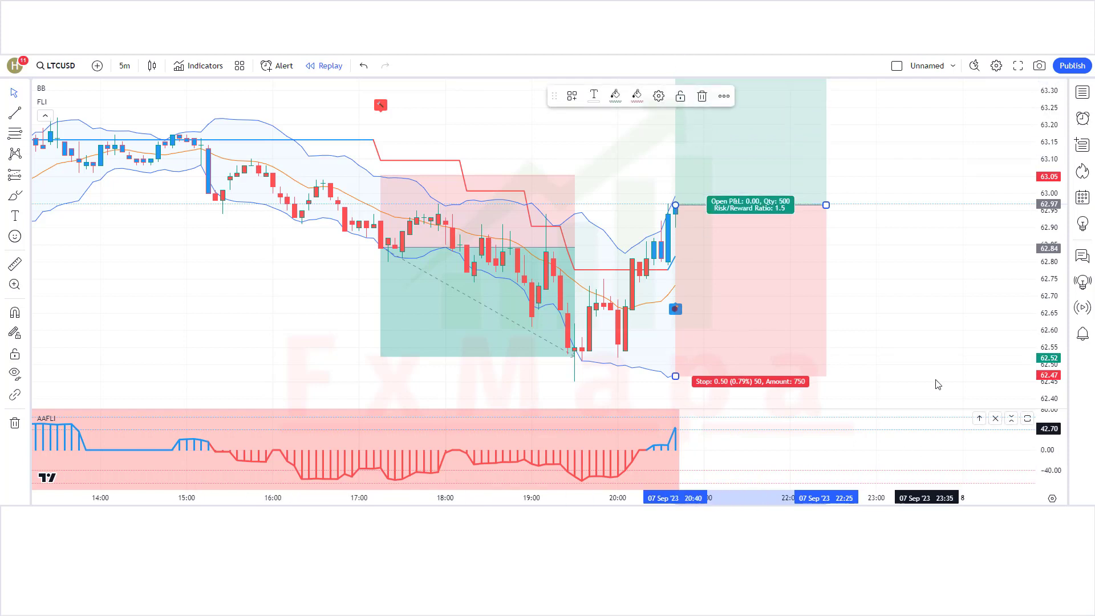
click(686, 497)
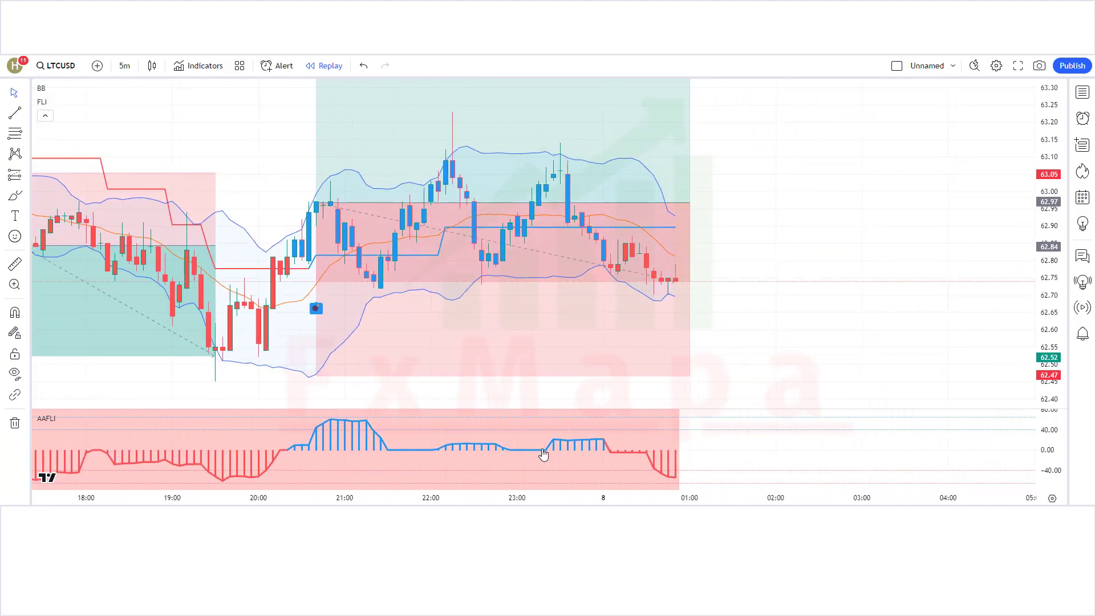
Extend the long position over later candles and trim it to close at 63.72.
drag(691, 208, 905, 242)
key(Escape)
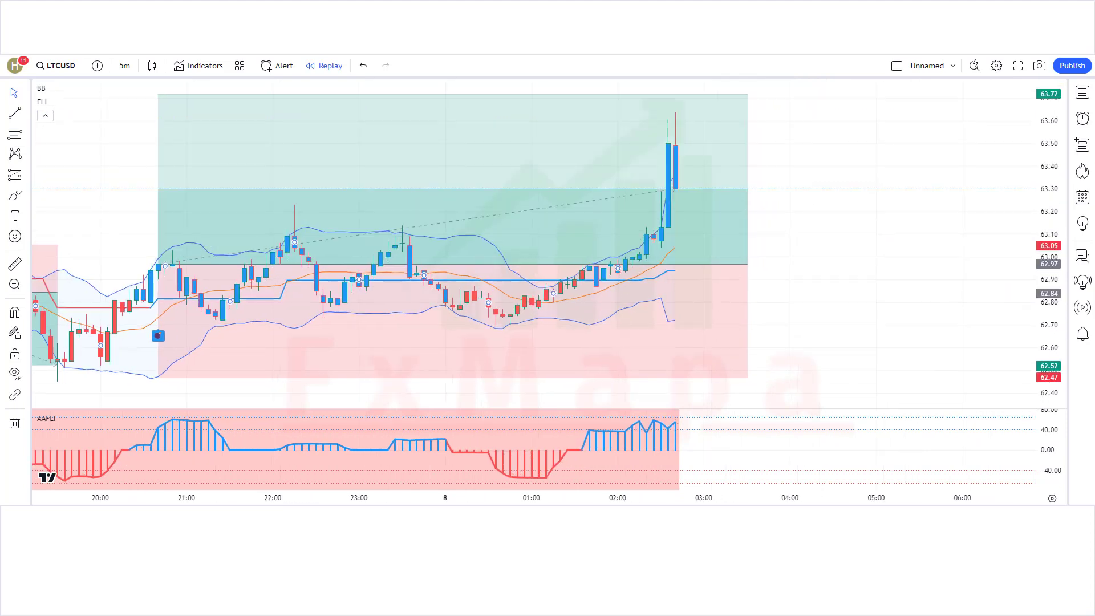
click(734, 313)
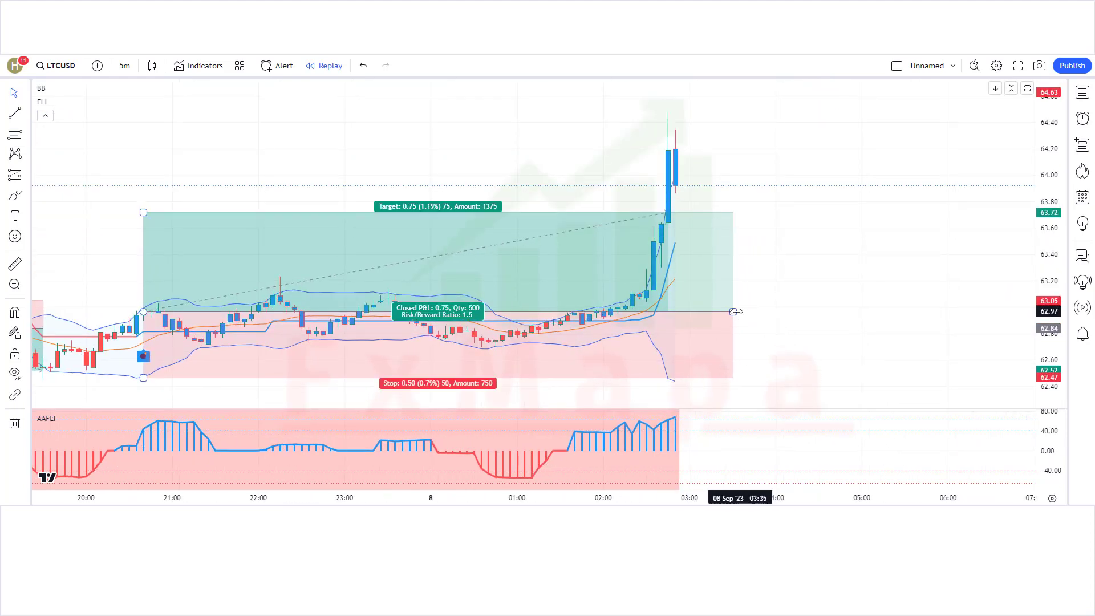
drag(733, 313, 669, 313)
click(724, 351)
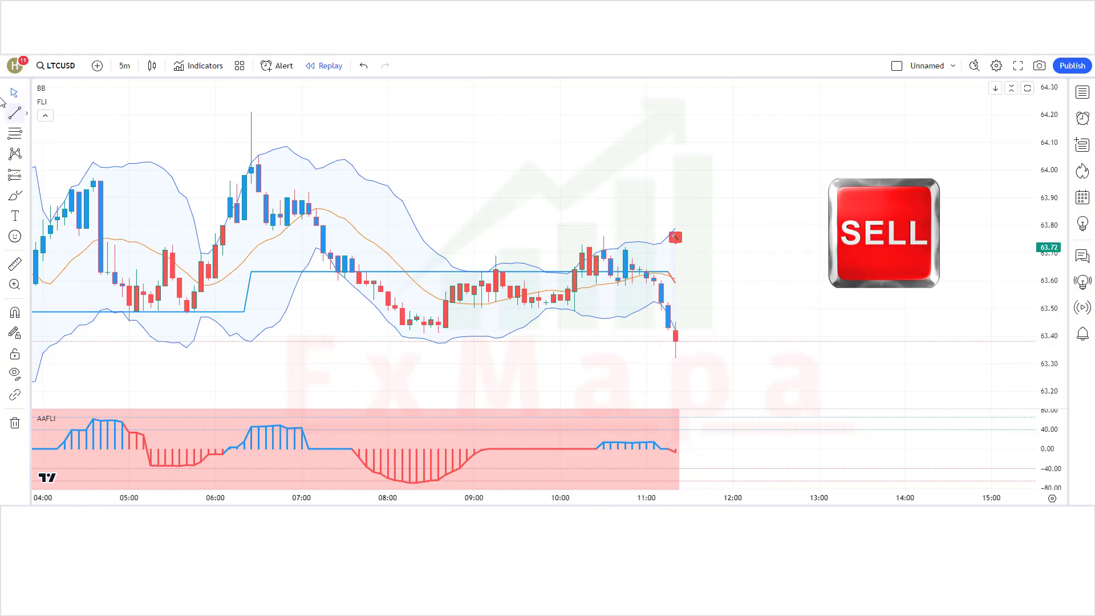
Place a short position at 63.39 with stop 63.79 and a 1.5 reward-to-risk target.
click(26, 180)
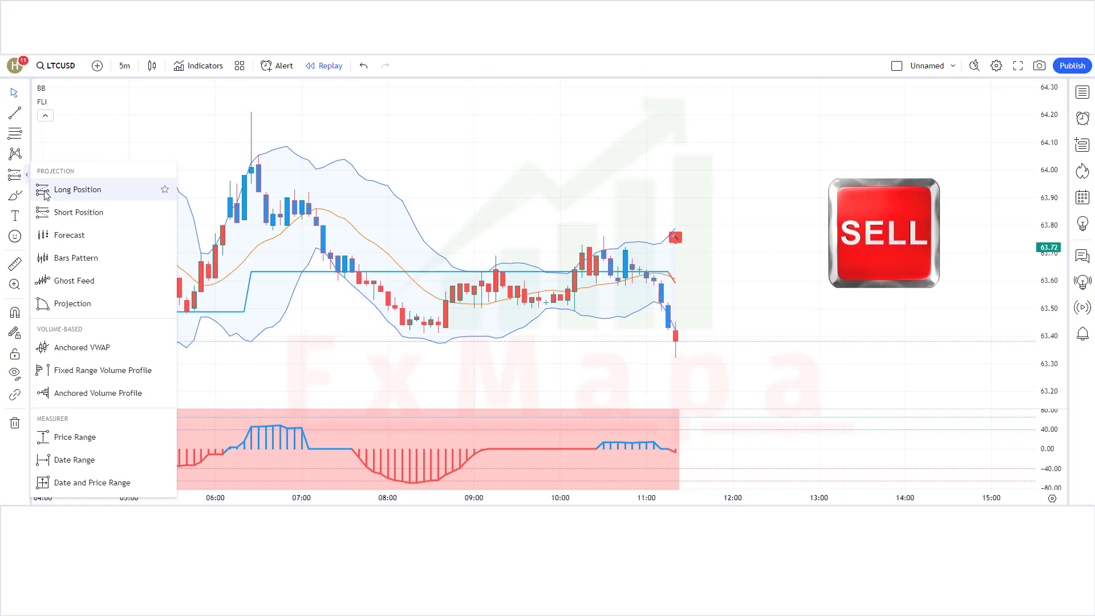
click(88, 210)
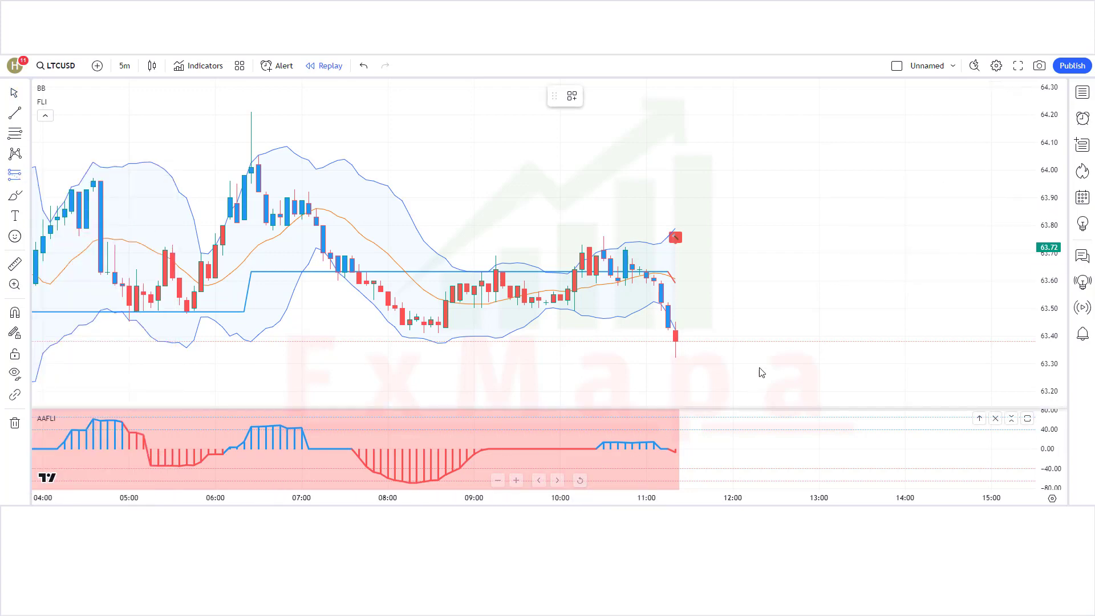
click(676, 339)
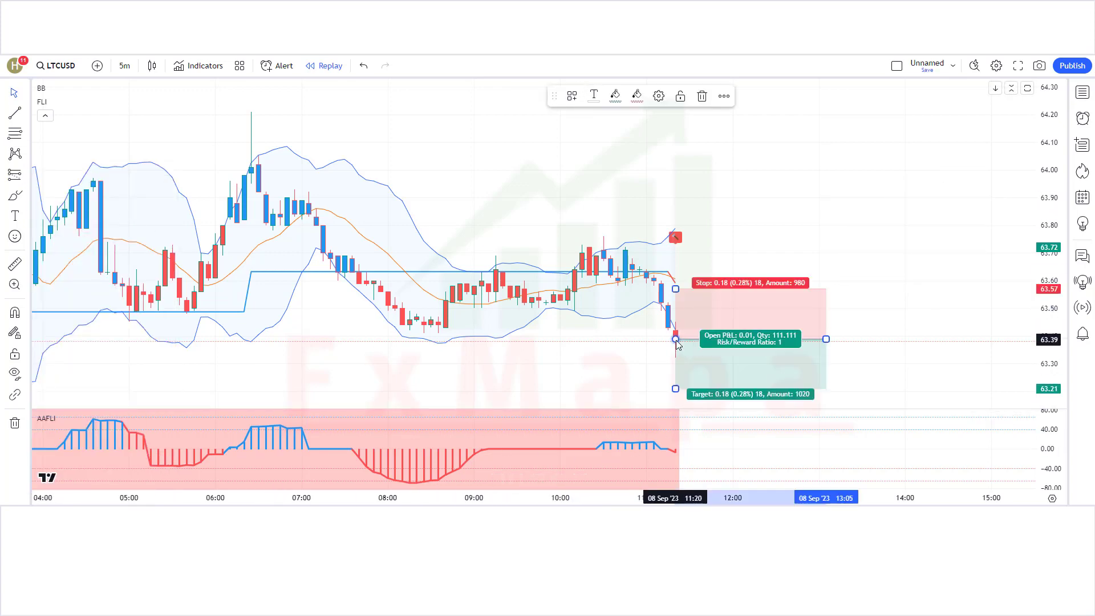
drag(678, 292, 687, 230)
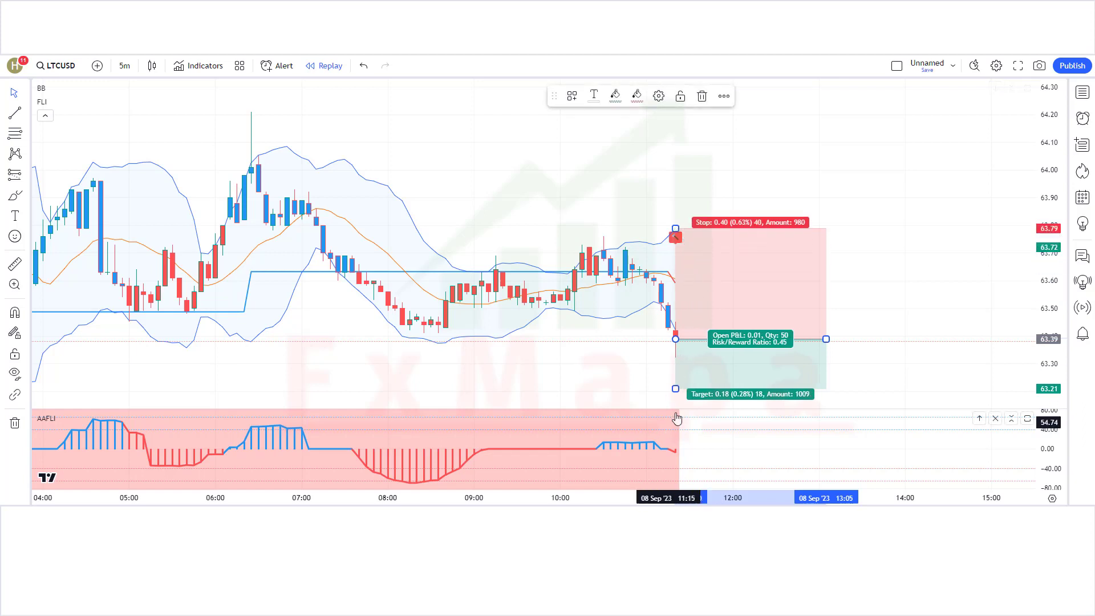
drag(676, 388, 673, 500)
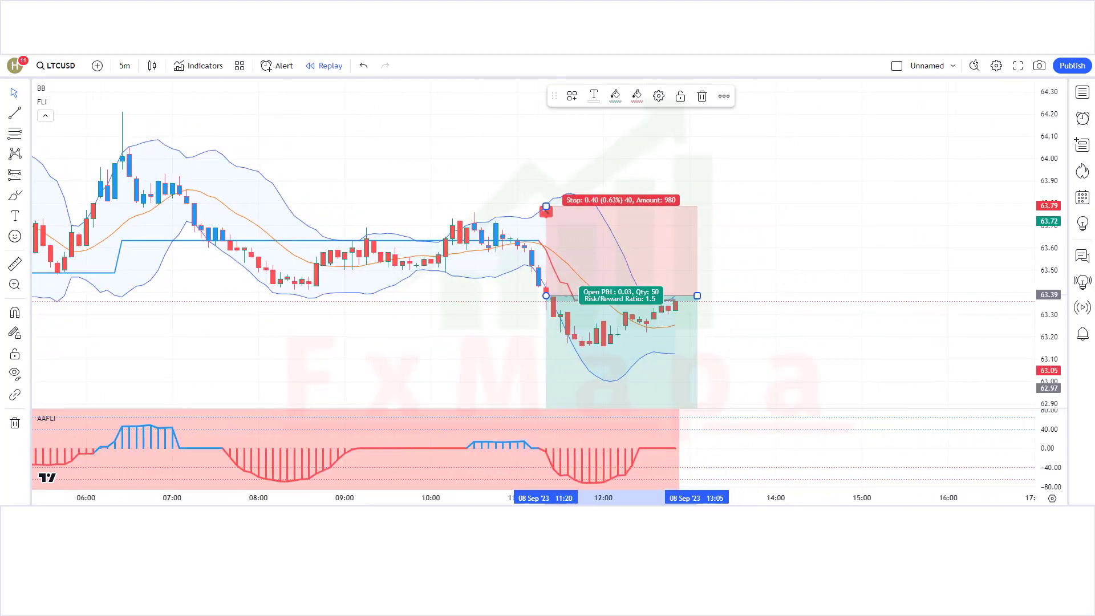
Stretch the short position forward and trim it to its 0.60 profitable close.
drag(675, 307, 912, 298)
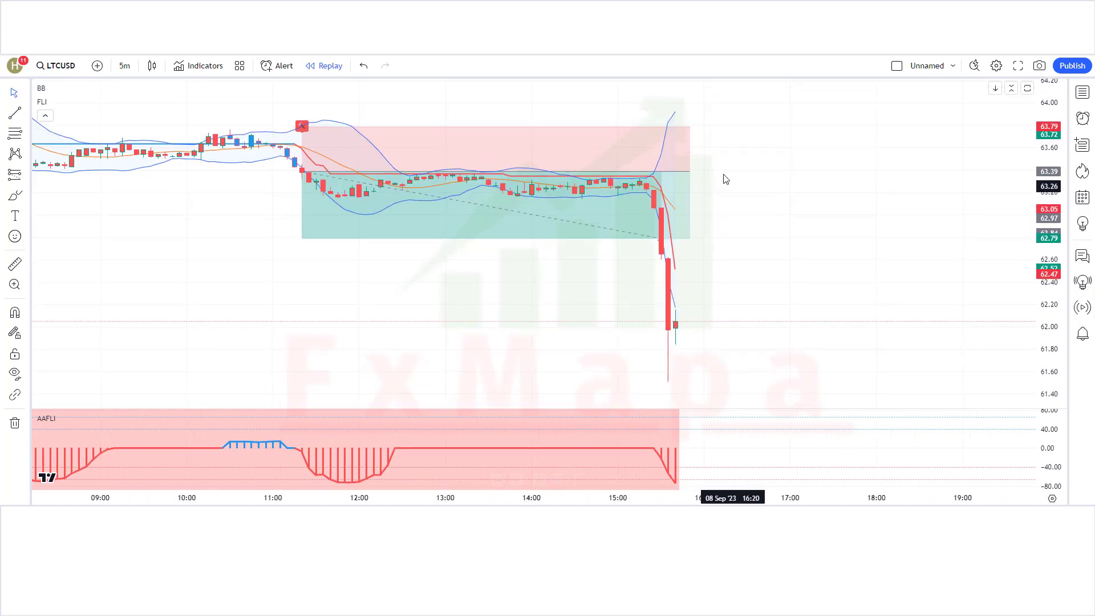
drag(691, 172, 662, 171)
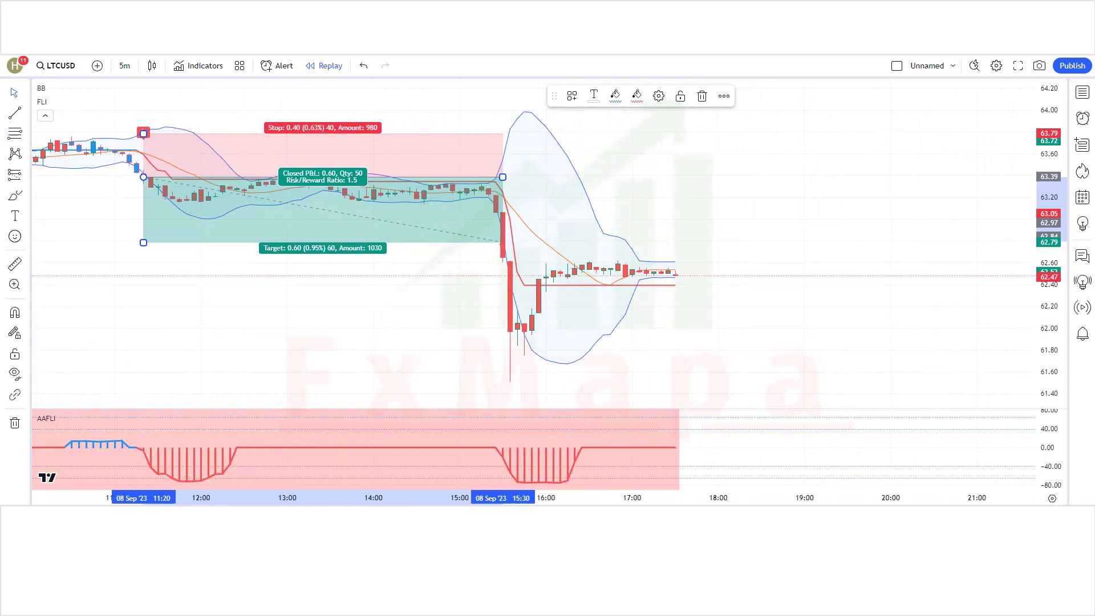
click(530, 394)
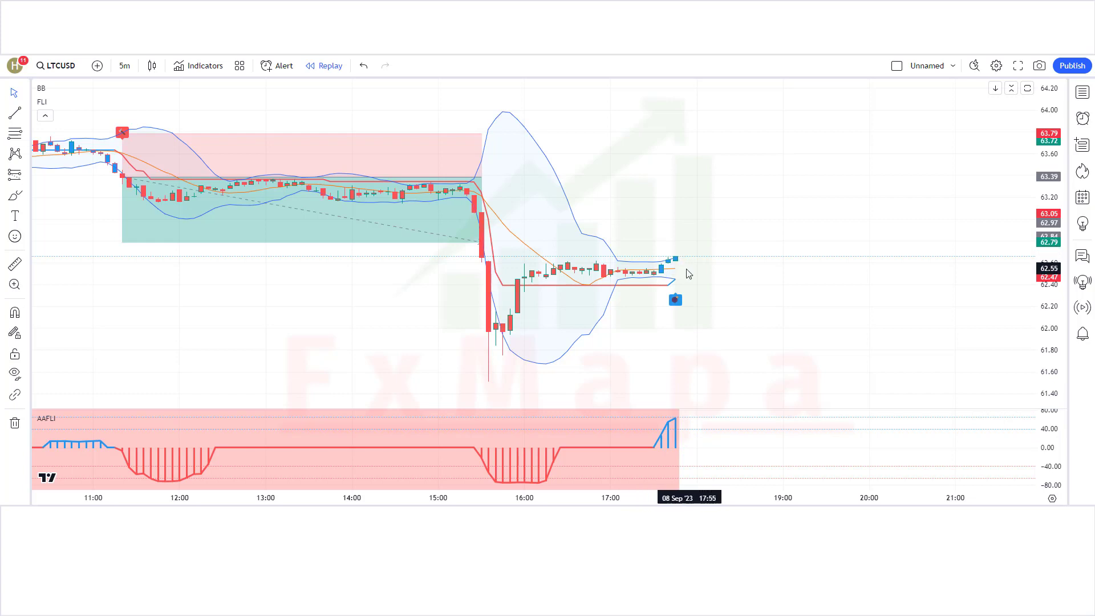
Place a long position at 62.64 with stop 62.45 and target 62.93.
click(27, 175)
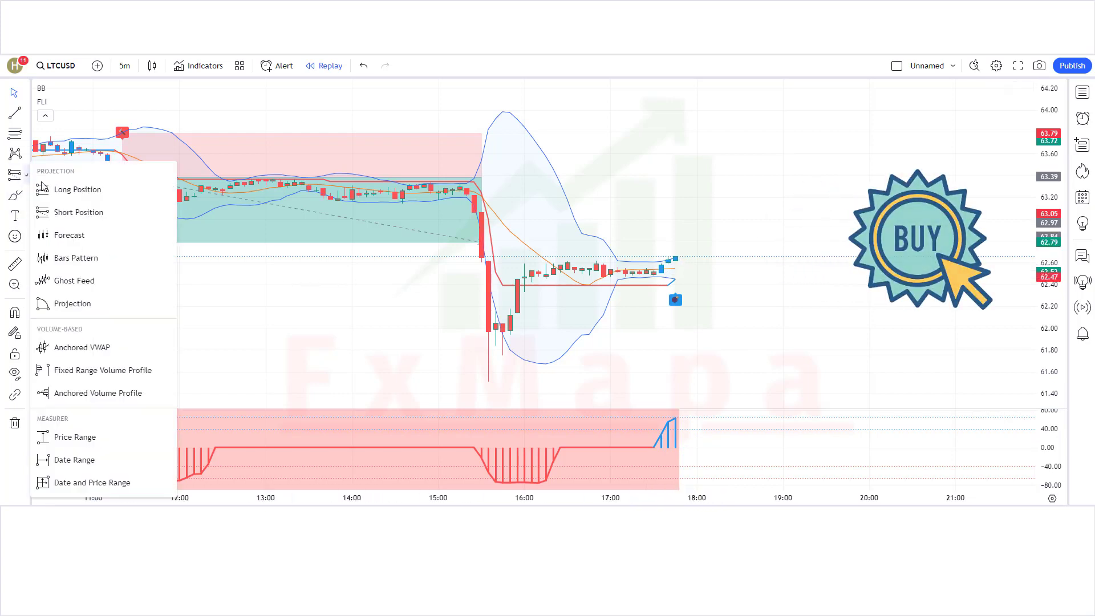
click(74, 189)
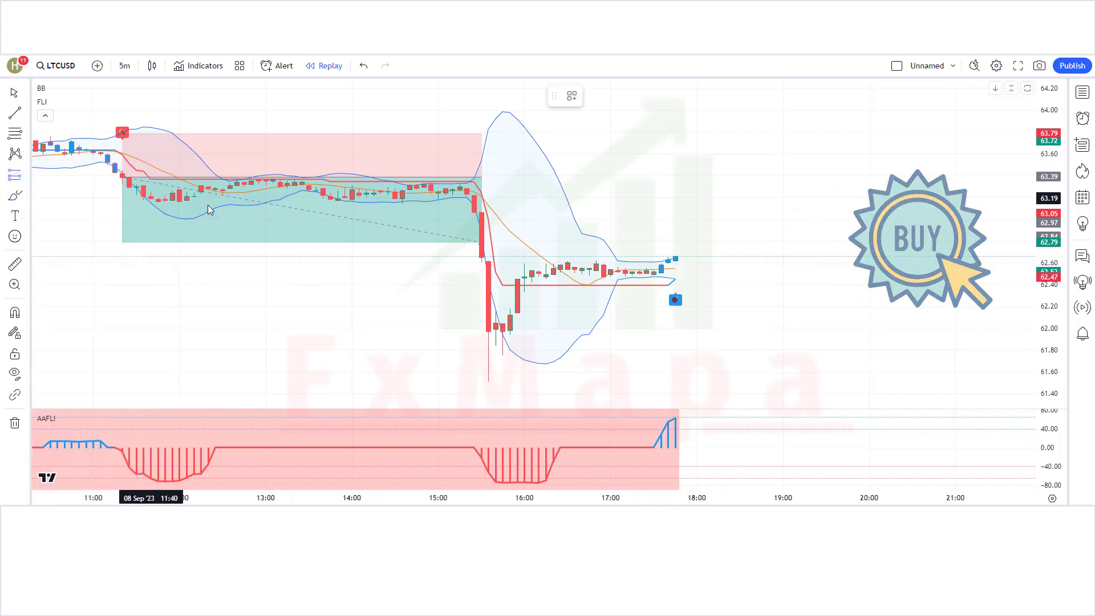
click(675, 259)
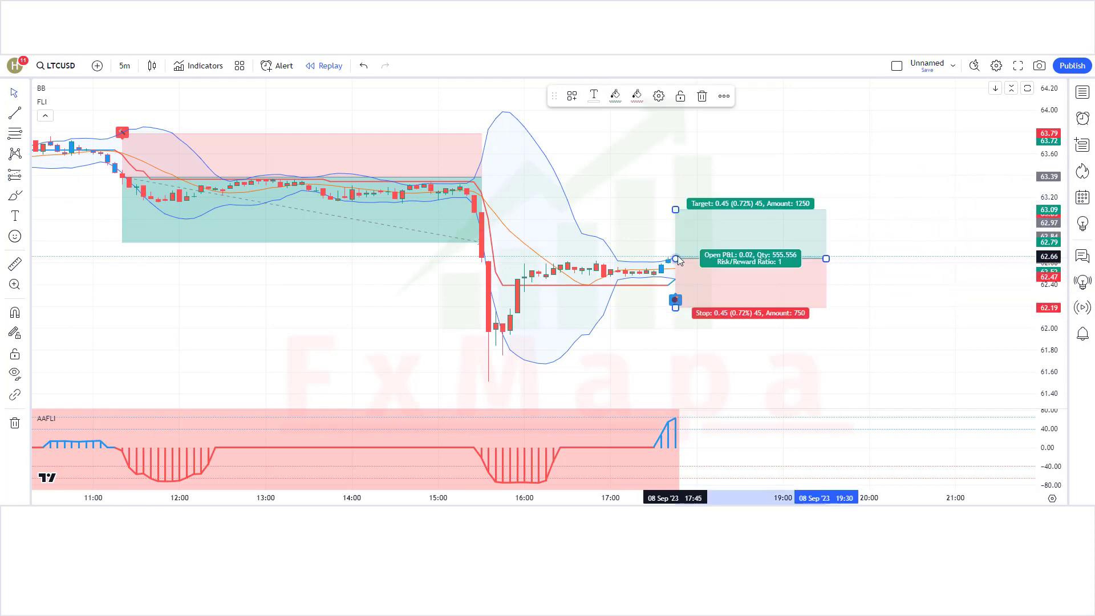
drag(677, 304, 688, 281)
drag(677, 210, 682, 227)
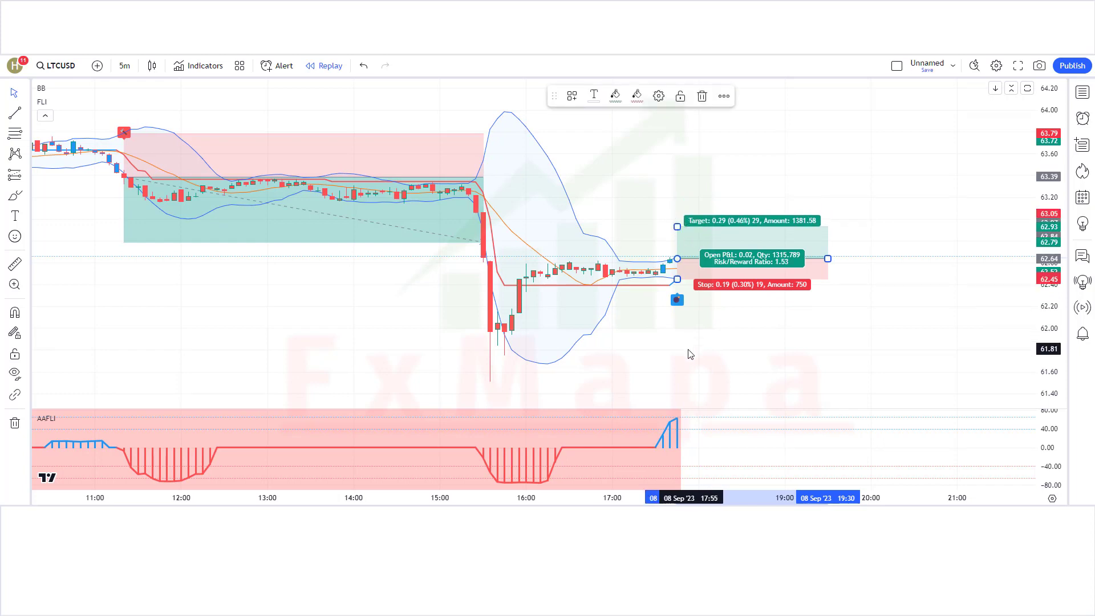
Advance the replay and view the long trade's closed 0.29 profit.
click(690, 354)
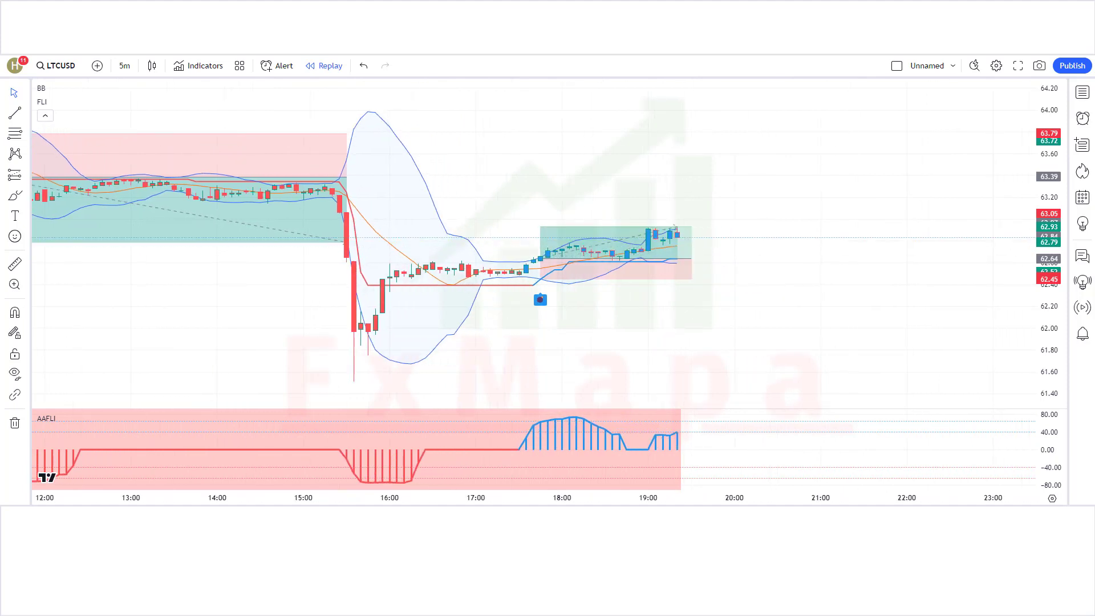
click(670, 261)
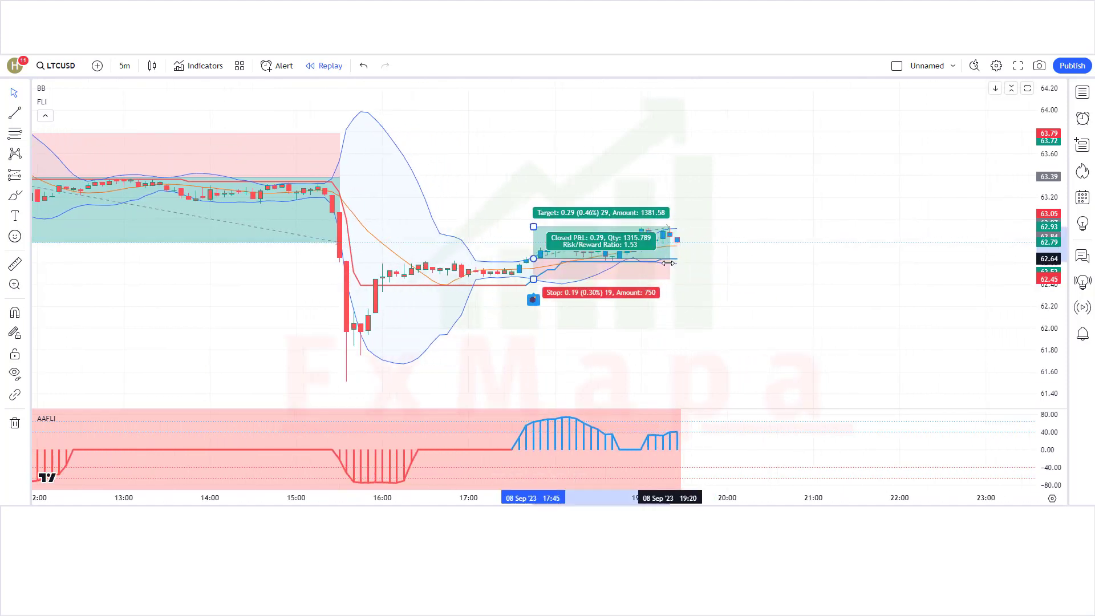
key(Escape)
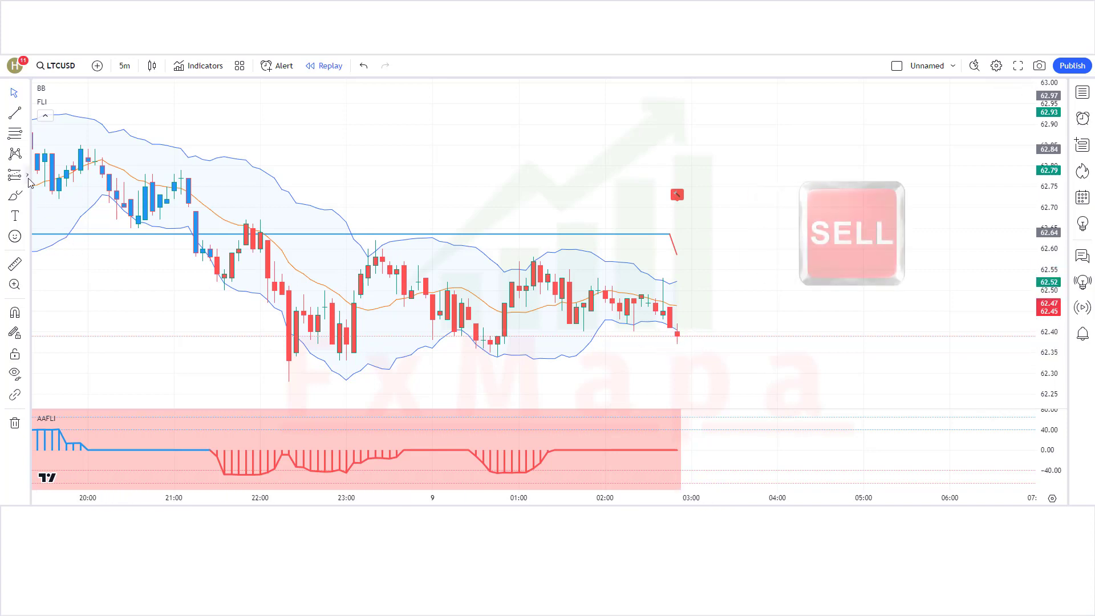
Place a short position at 62.39 with stop 62.52 and target 62.22.
click(26, 176)
click(74, 211)
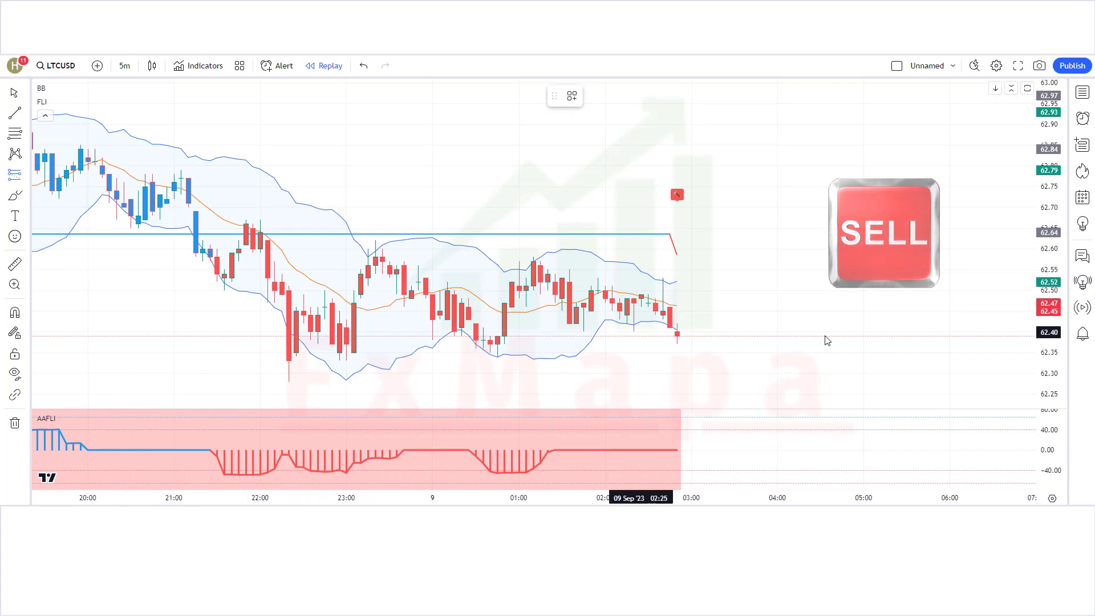
click(678, 337)
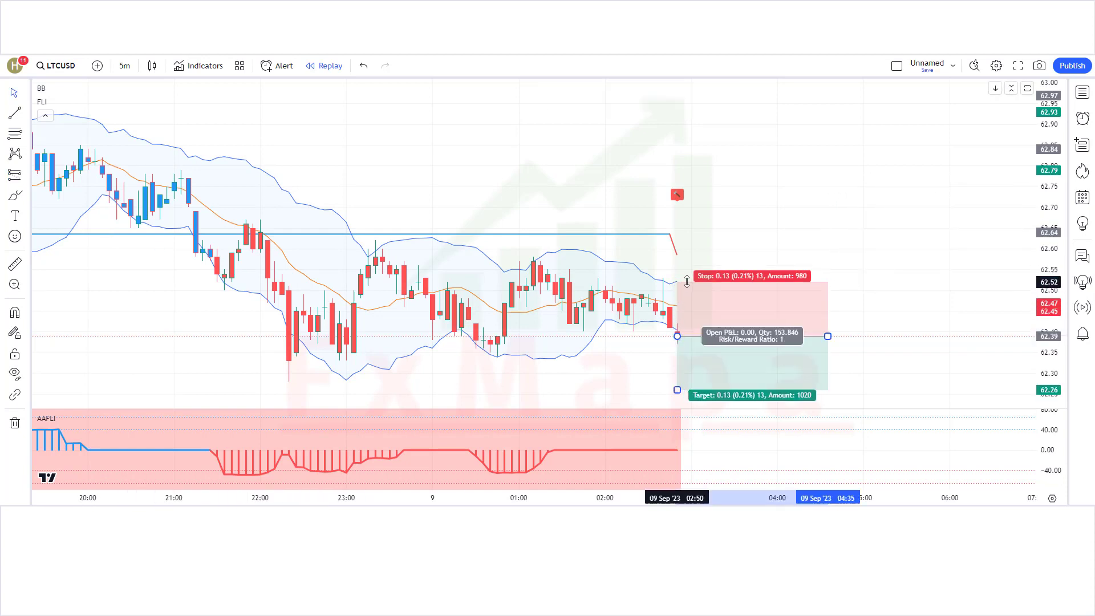
drag(689, 279, 706, 283)
drag(686, 397, 684, 413)
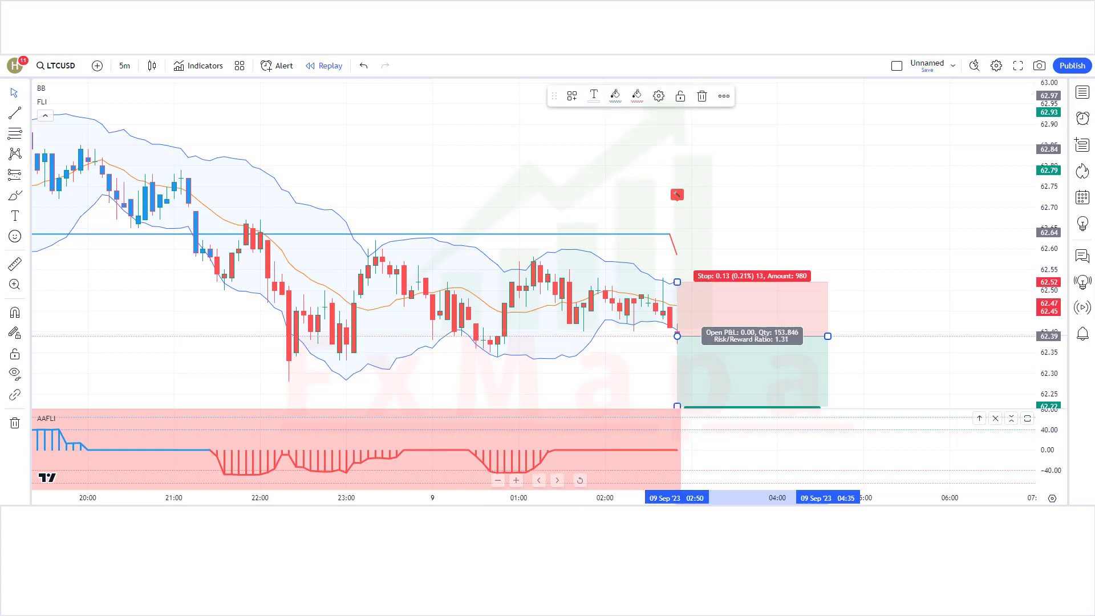
Extend the short position box to the closing candle, showing the 0.13 loss.
drag(950, 318, 948, 316)
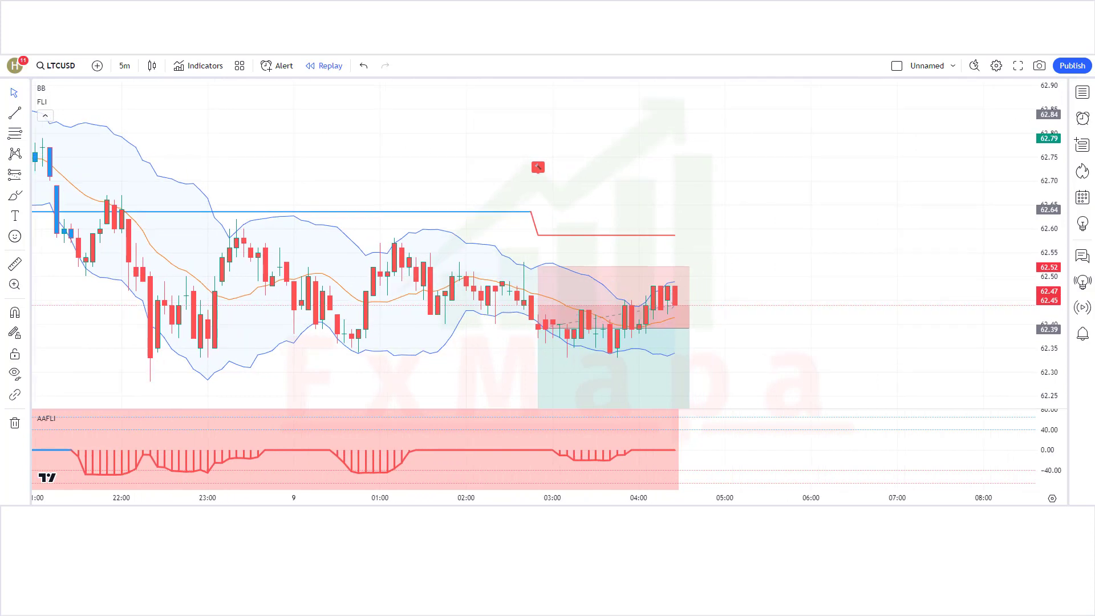
drag(689, 329, 904, 328)
click(957, 343)
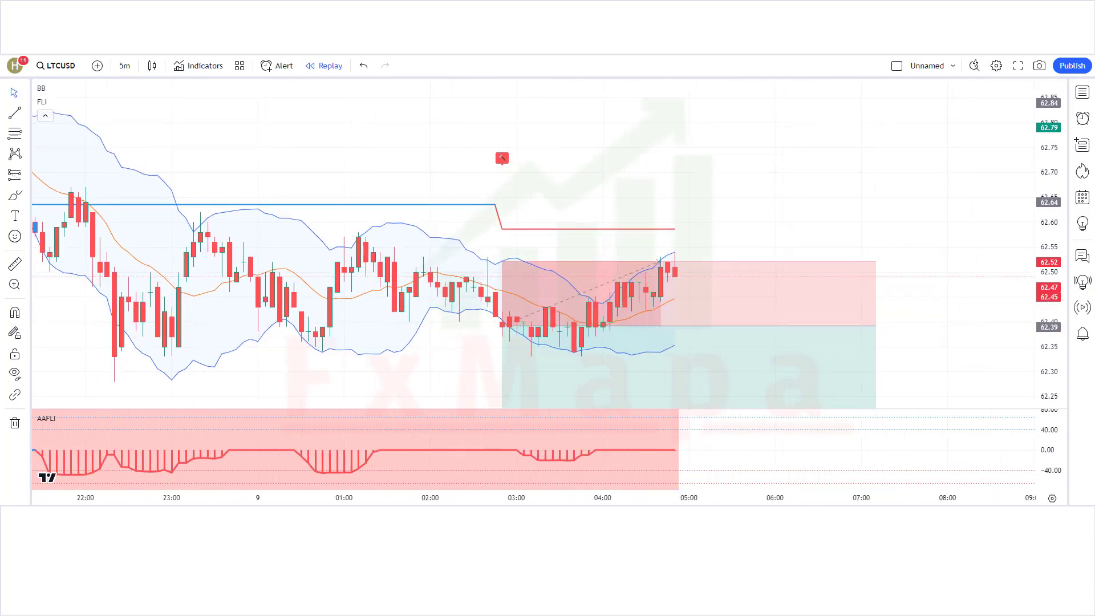
drag(877, 327, 660, 382)
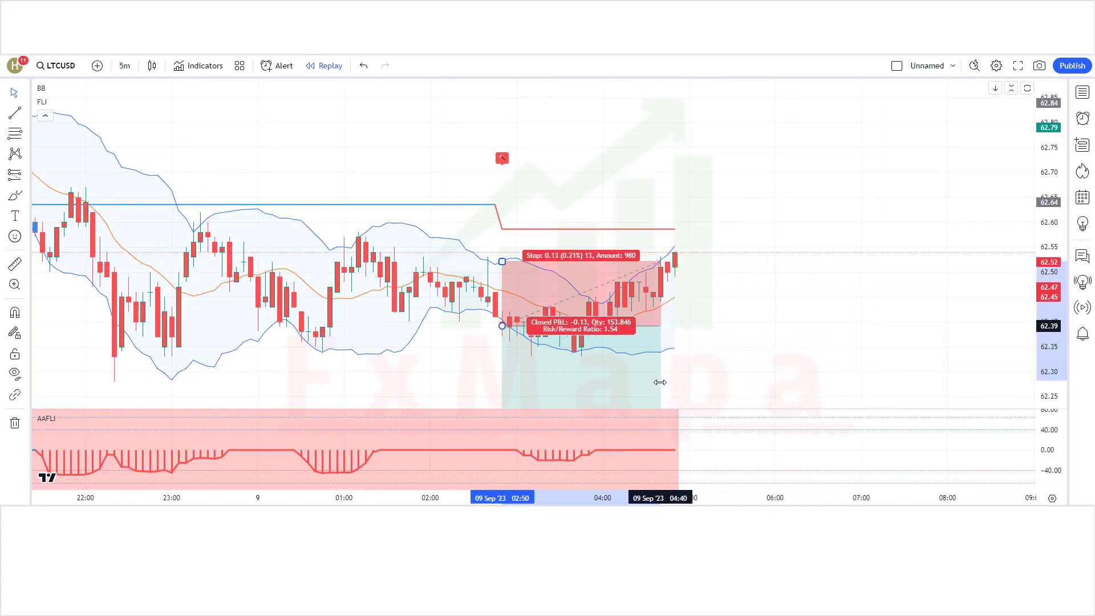
click(707, 381)
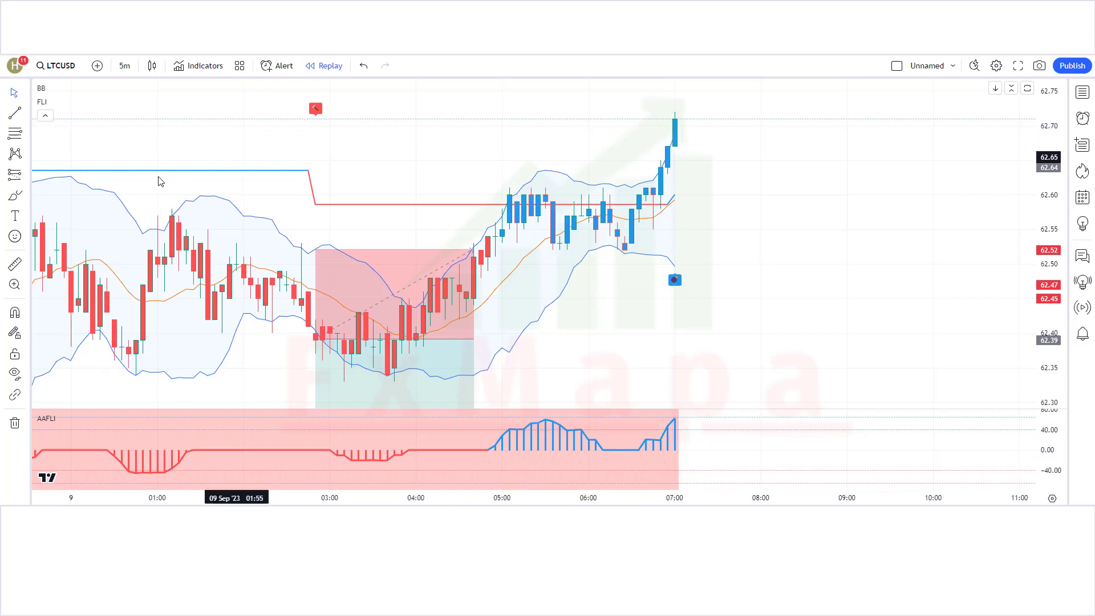
Place a long position at 62.71 with stop 62.50 and a 1.52 risk/reward target.
click(26, 174)
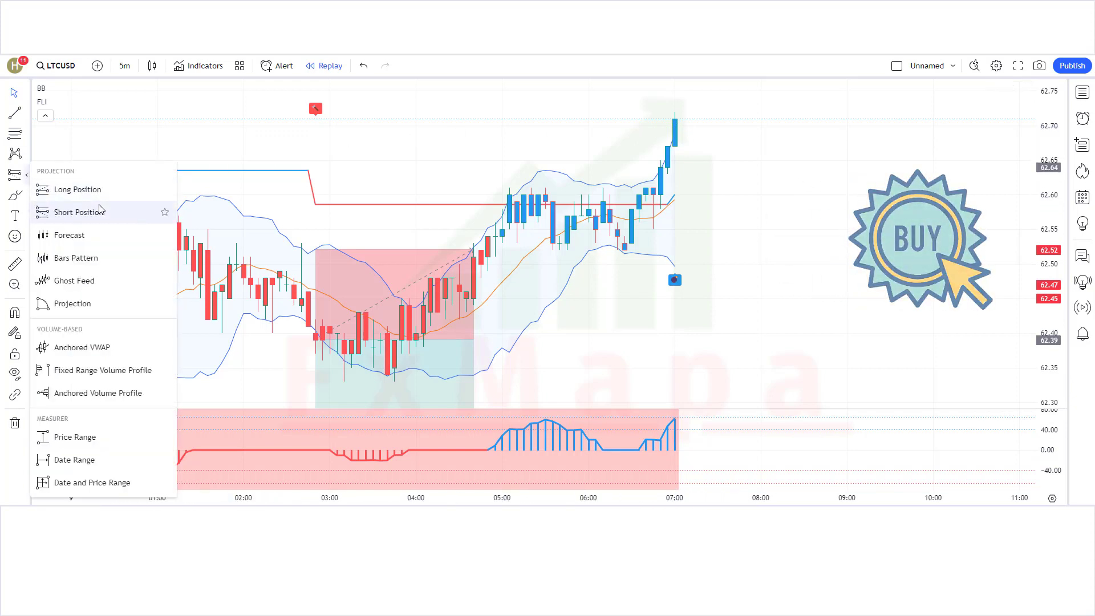
click(80, 189)
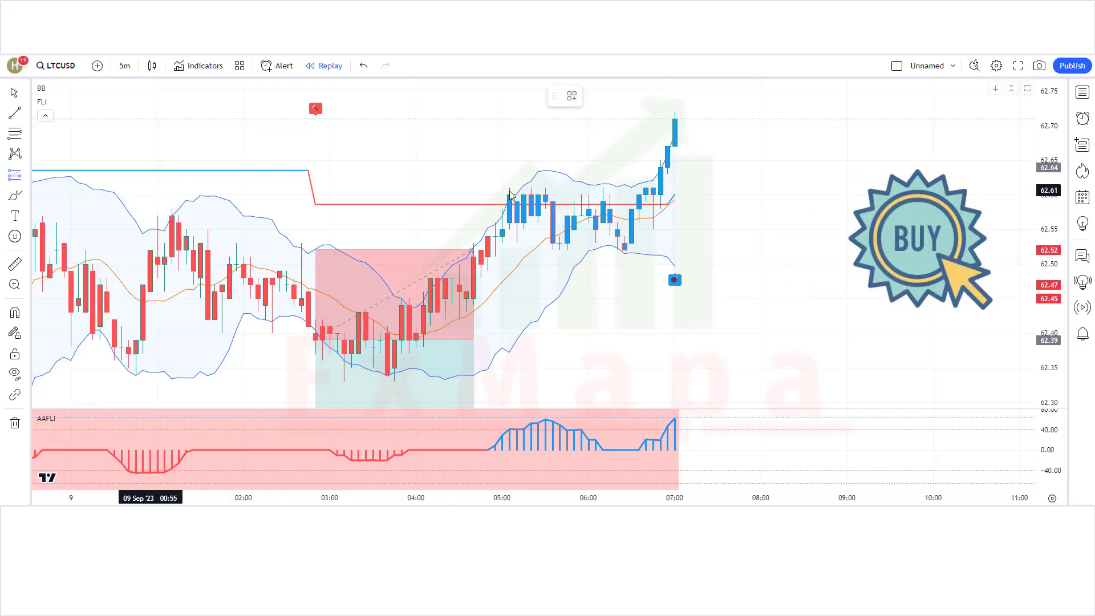
click(675, 125)
drag(676, 175, 683, 272)
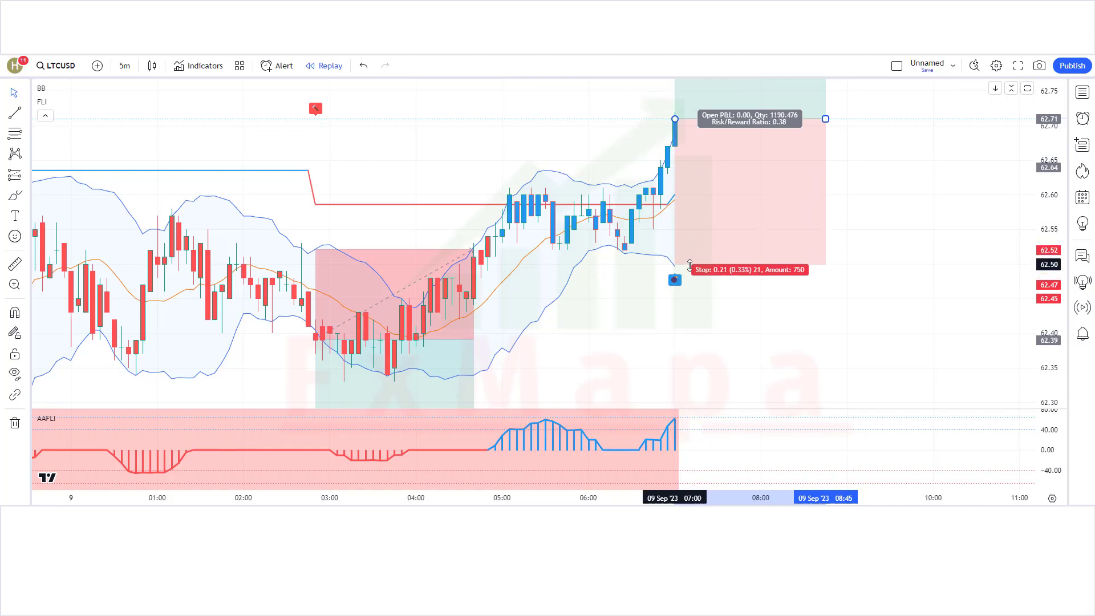
drag(690, 266, 690, 265)
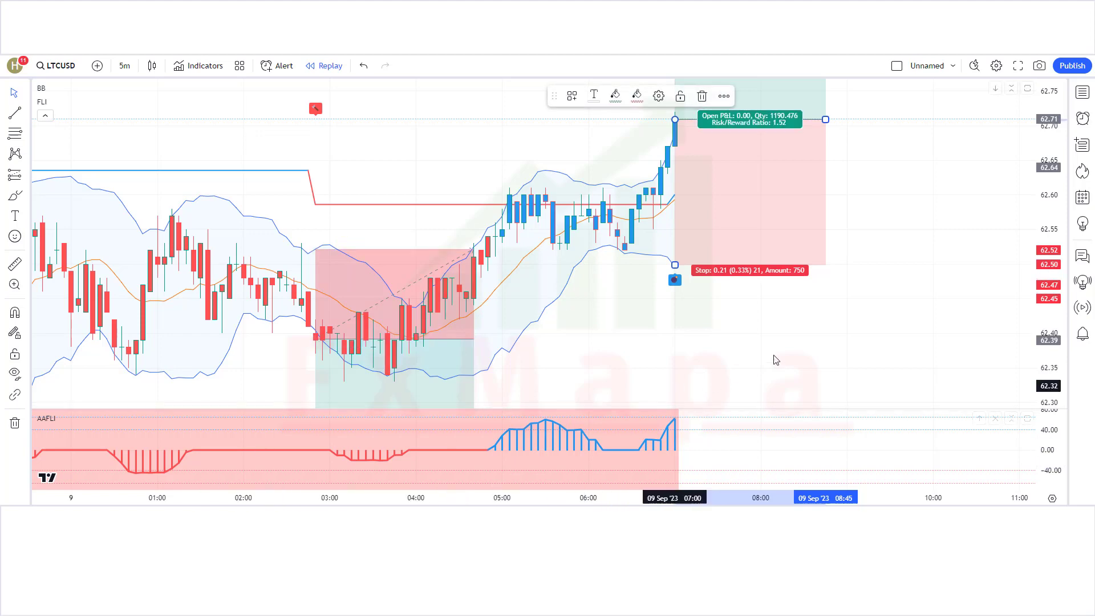
click(694, 445)
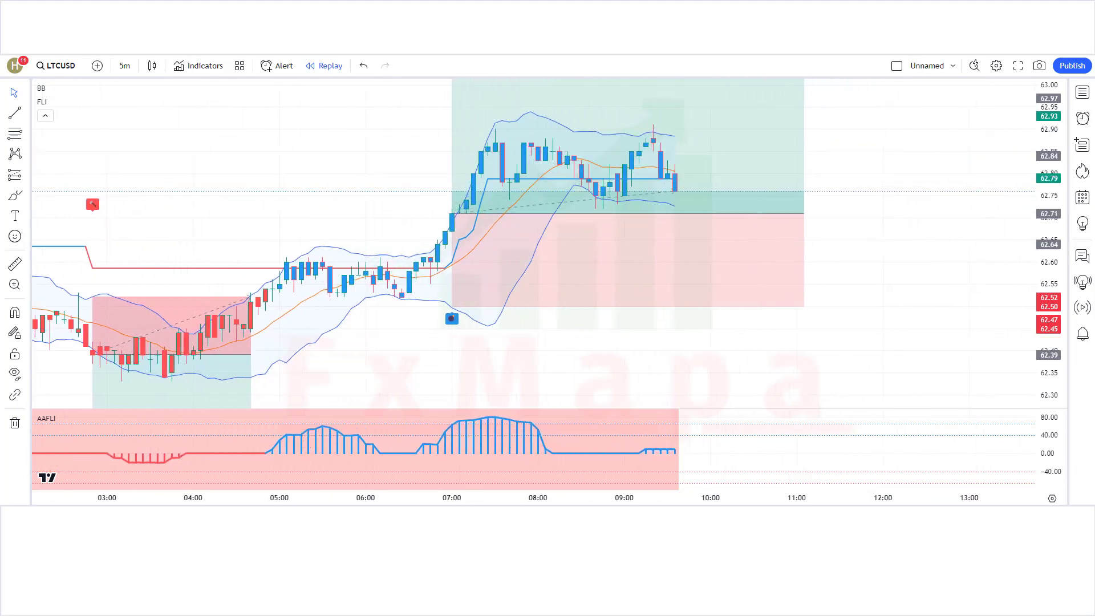
Stretch the long position box forward to show its closed 0.32 profit.
drag(677, 251, 872, 252)
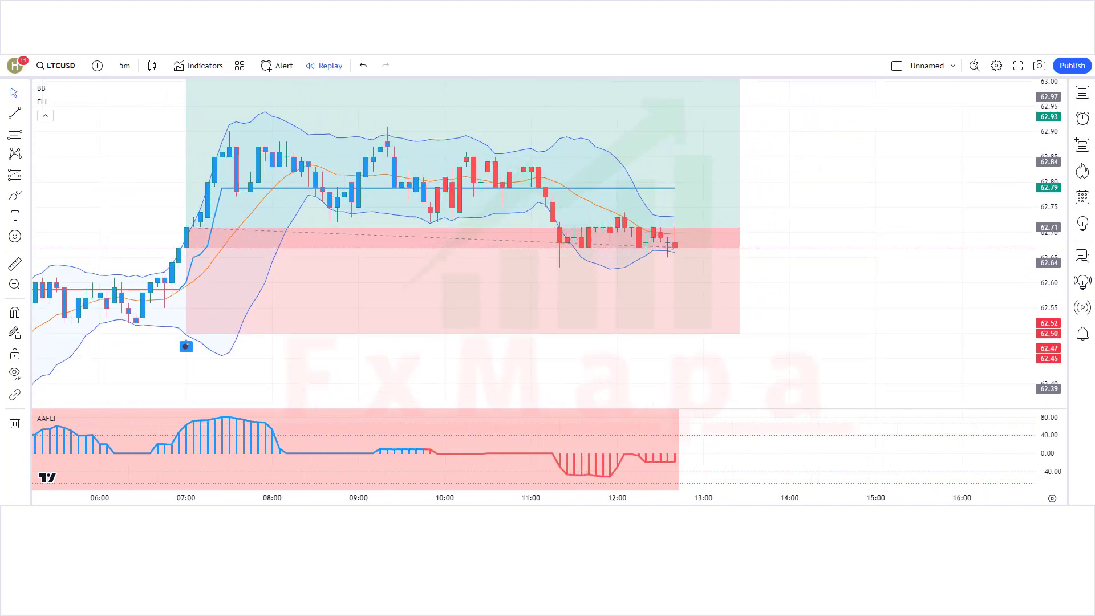
click(679, 238)
drag(741, 255, 852, 255)
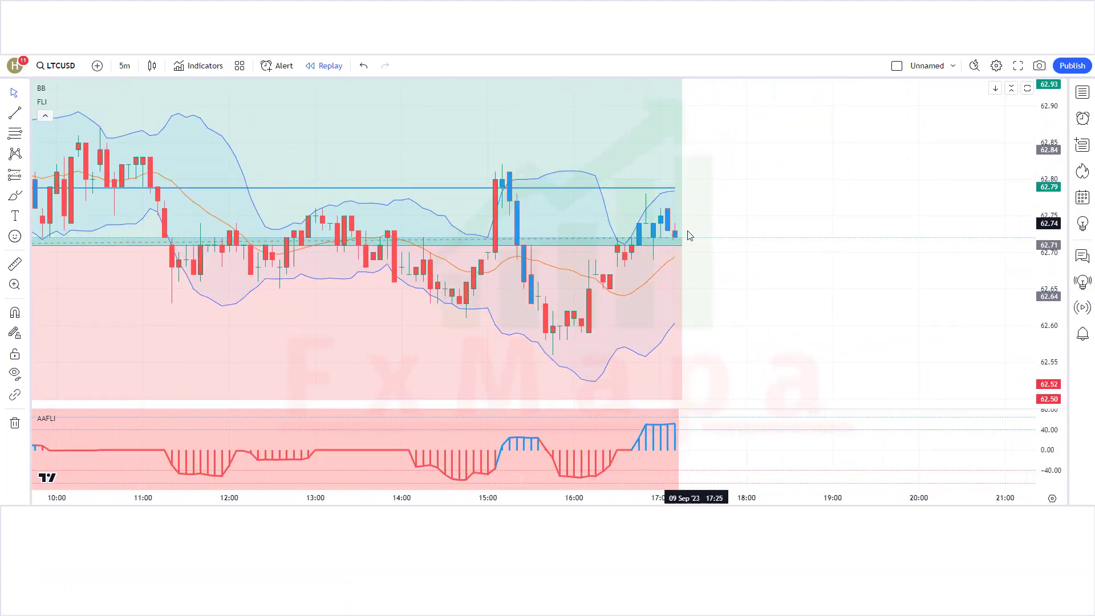
drag(681, 239, 963, 239)
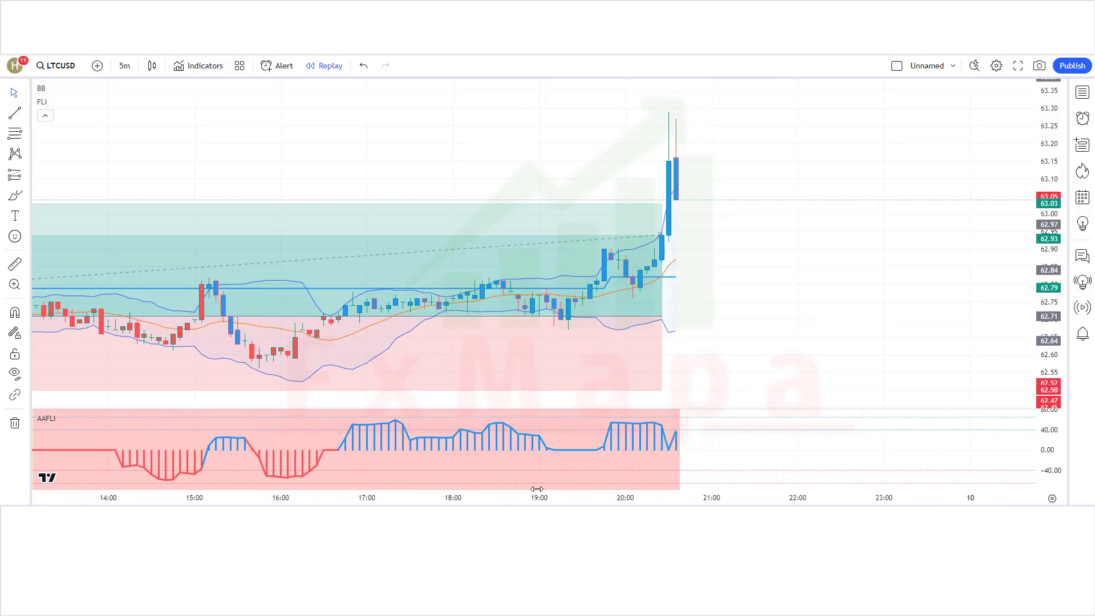
click(667, 313)
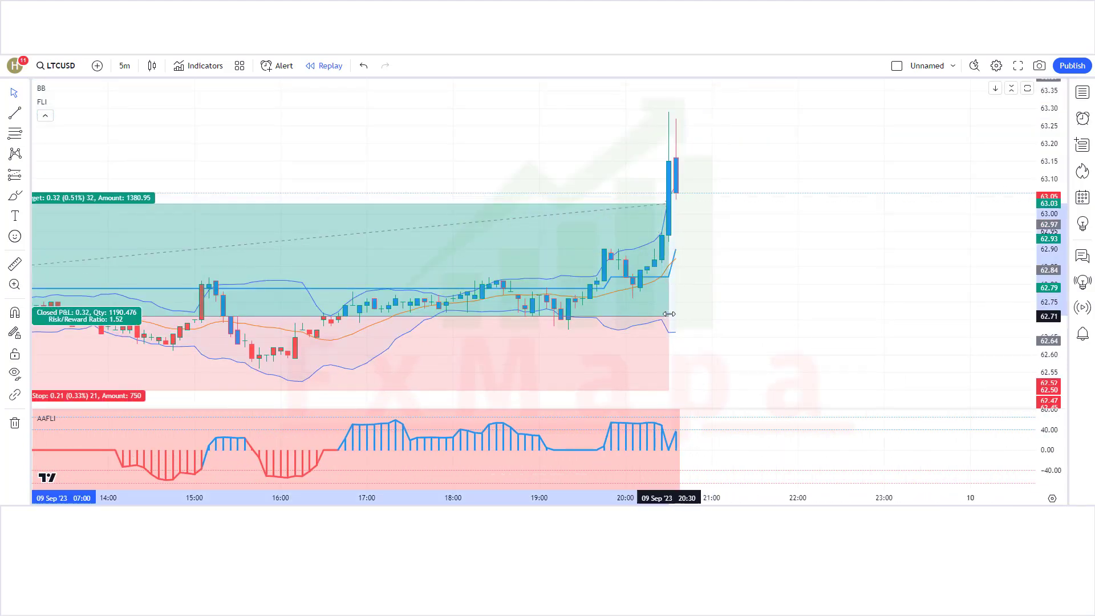
click(752, 310)
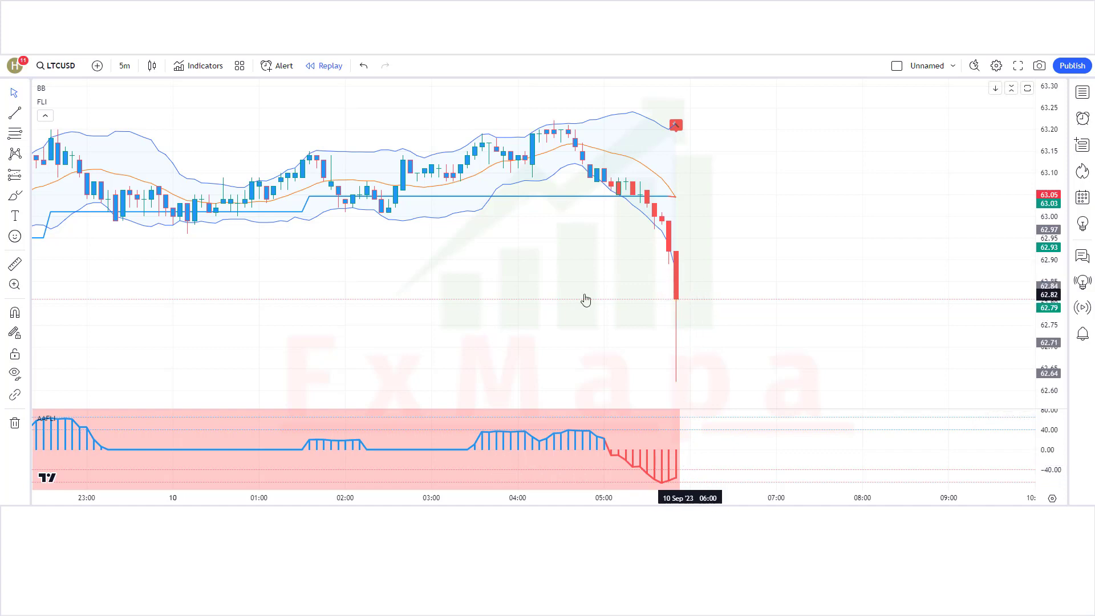
Place a Short Position at the last candle near 62.81, with stop 63.20 and a 1.51 risk/reward target.
click(27, 174)
click(77, 212)
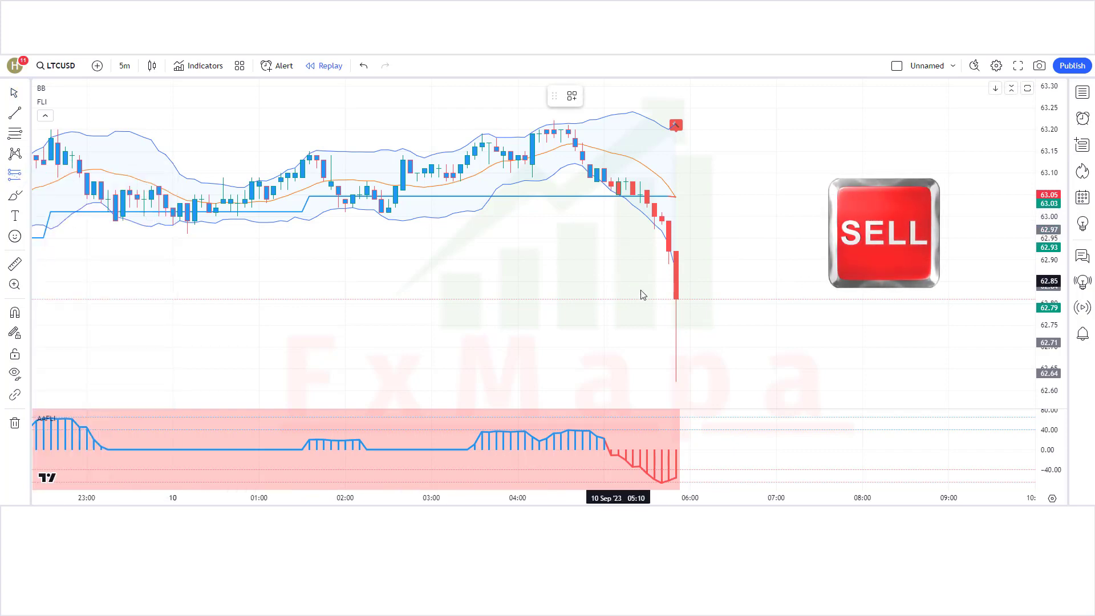
click(675, 299)
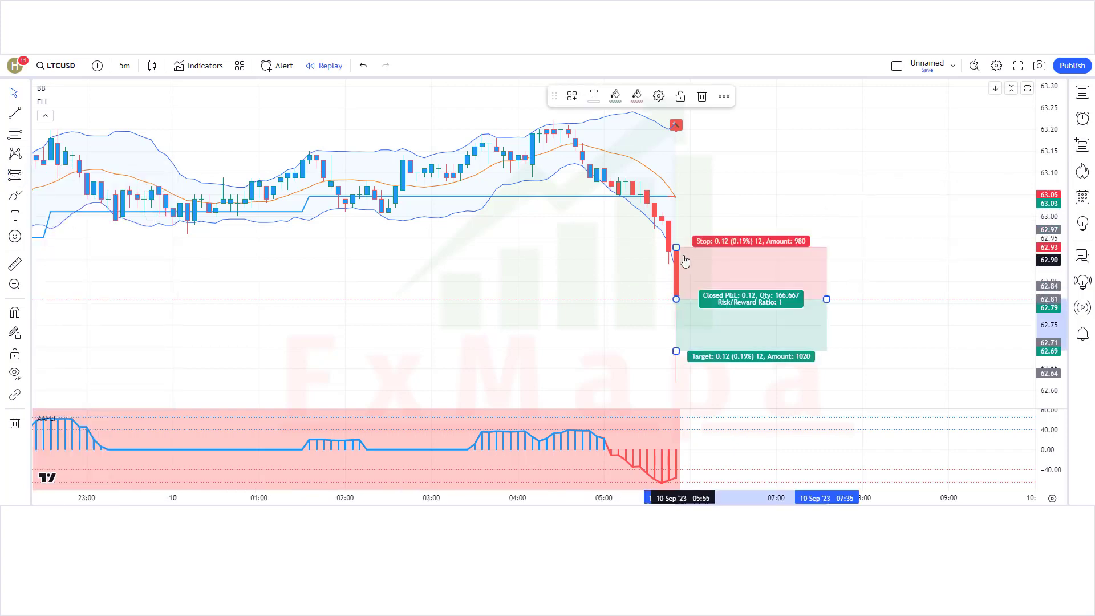
drag(676, 247, 706, 132)
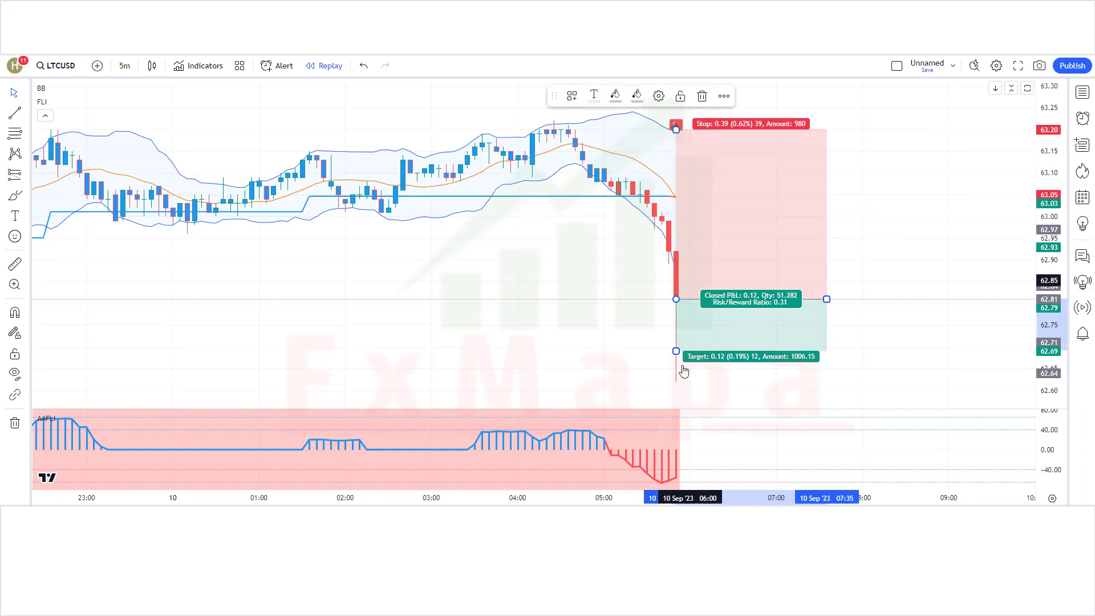
drag(676, 350, 679, 407)
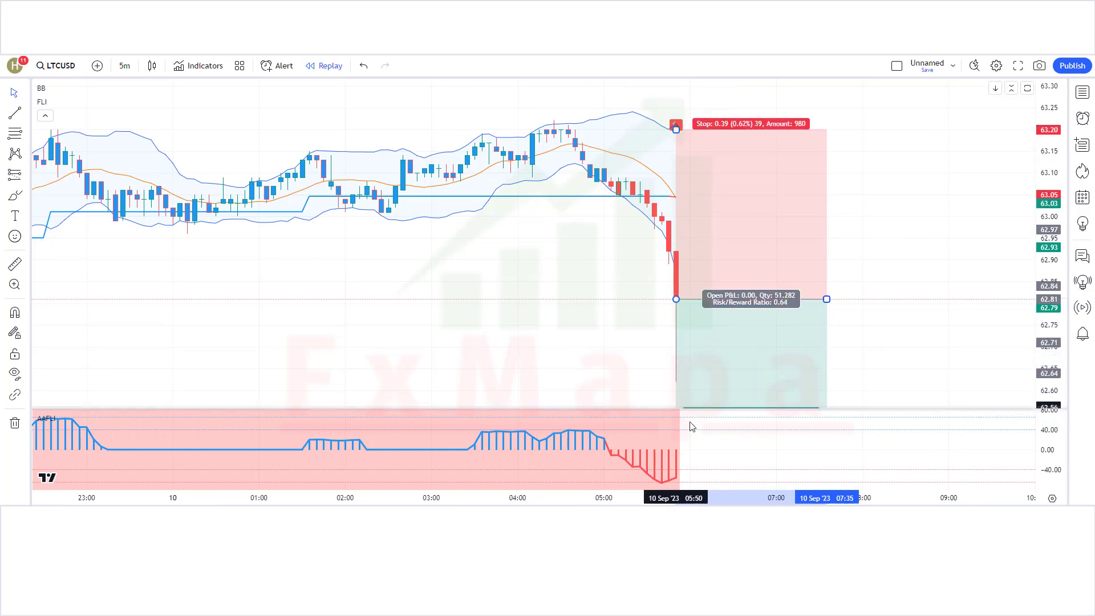
drag(198, 500, 206, 504)
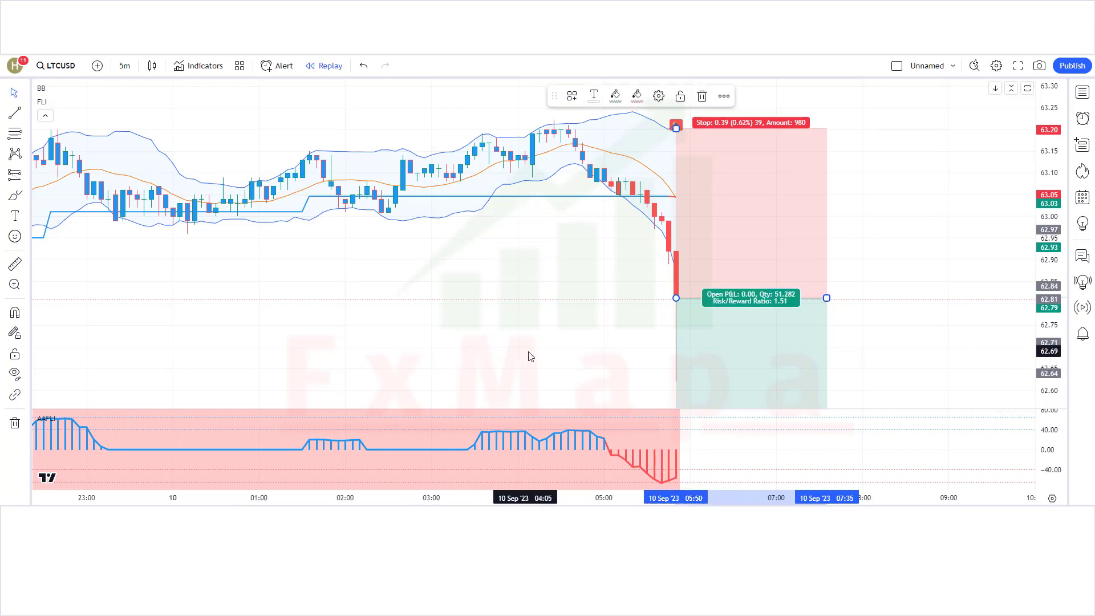
click(529, 407)
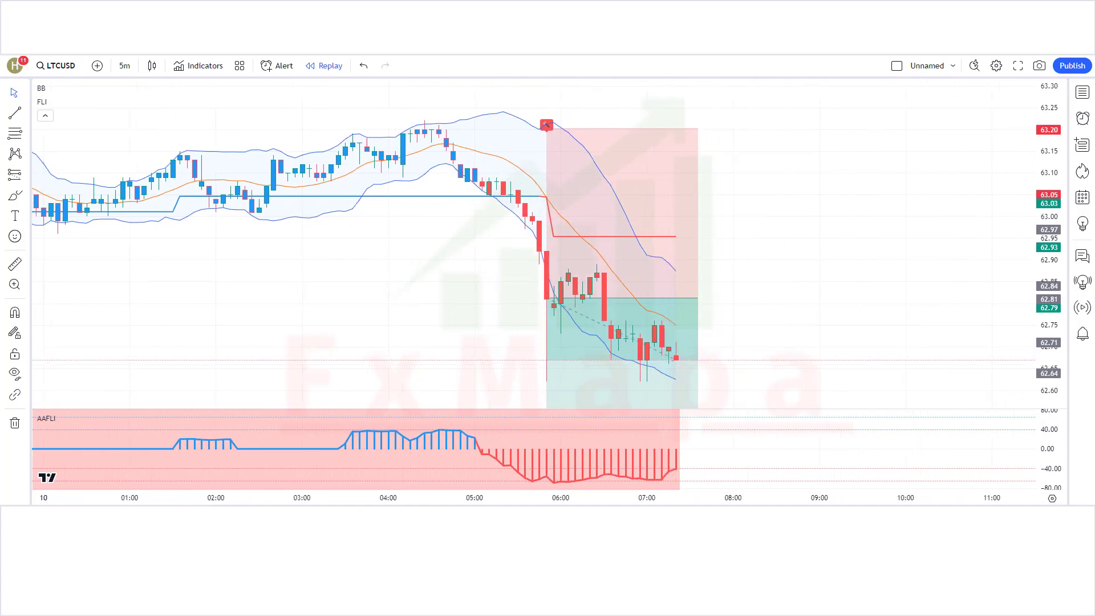
Extend the short position box to the closing candle, showing the 0.59 profit at 62.22.
drag(682, 301, 912, 299)
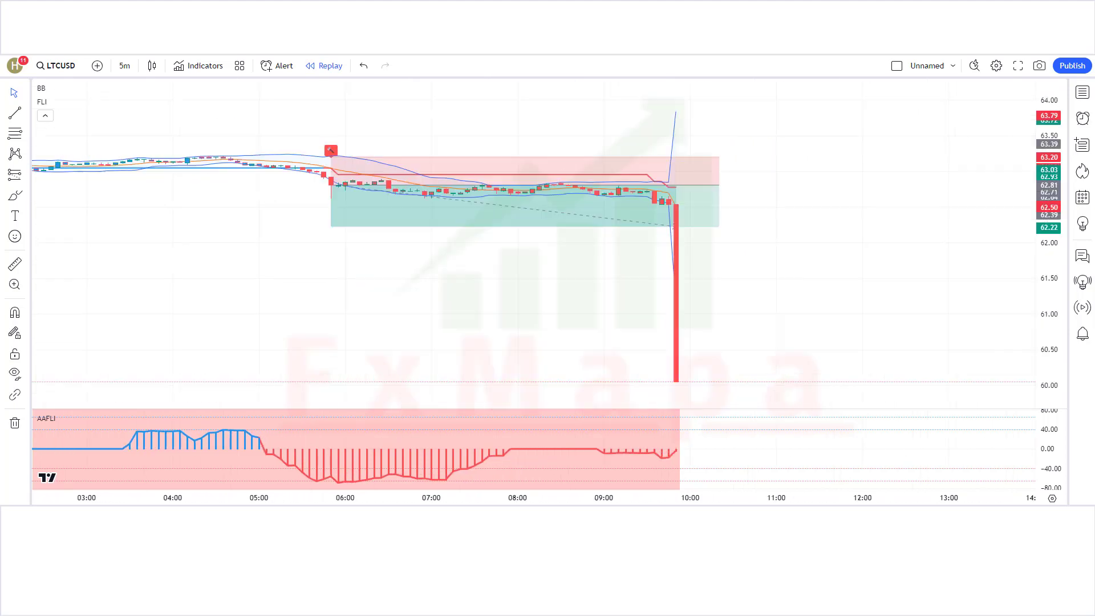
click(715, 152)
drag(713, 156, 689, 178)
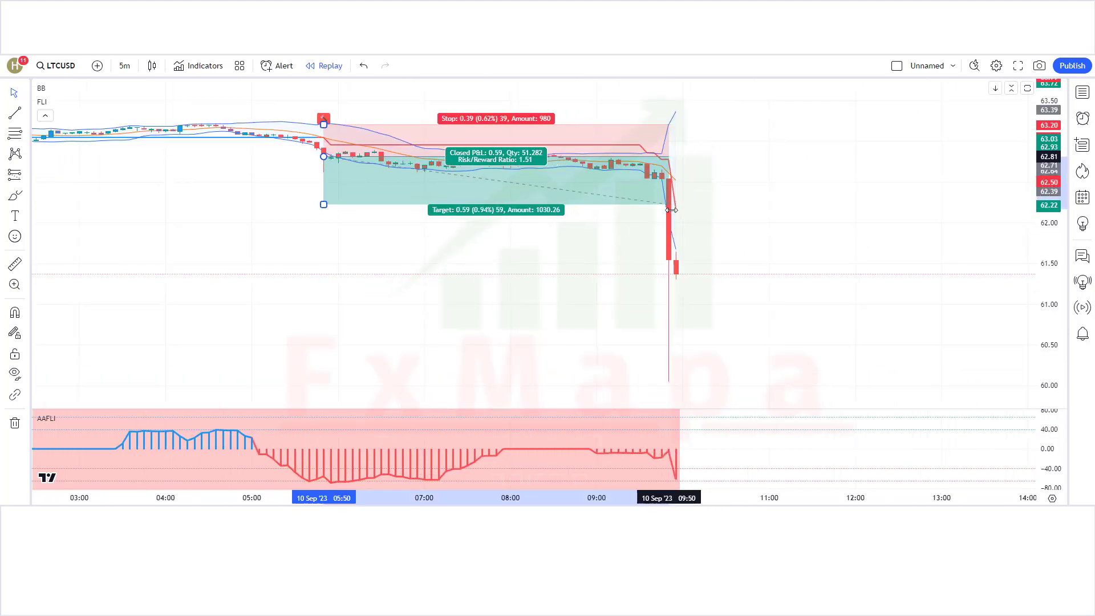
click(669, 463)
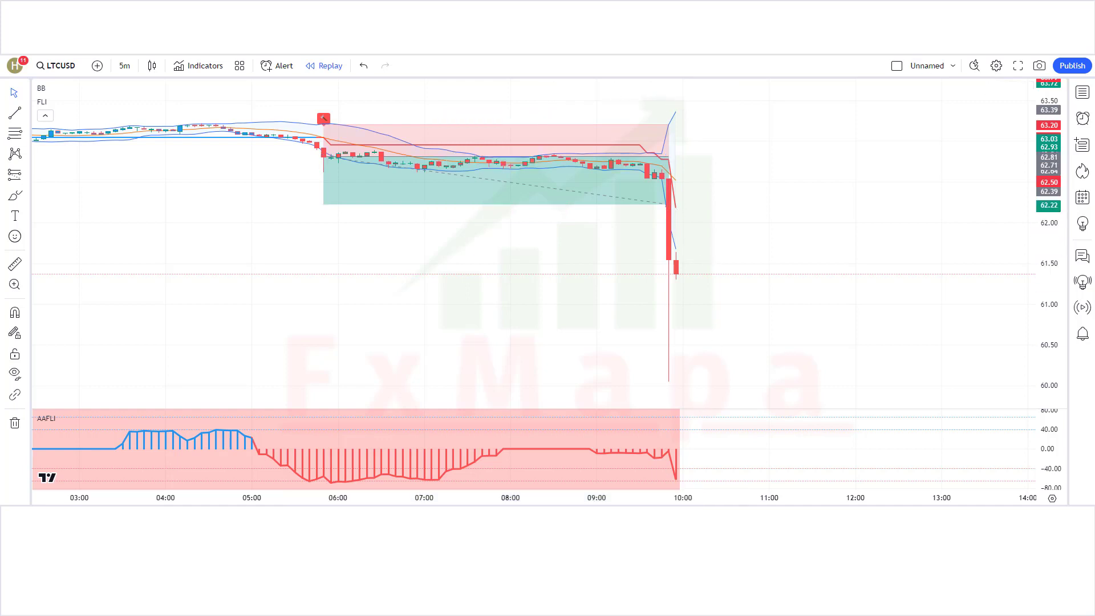